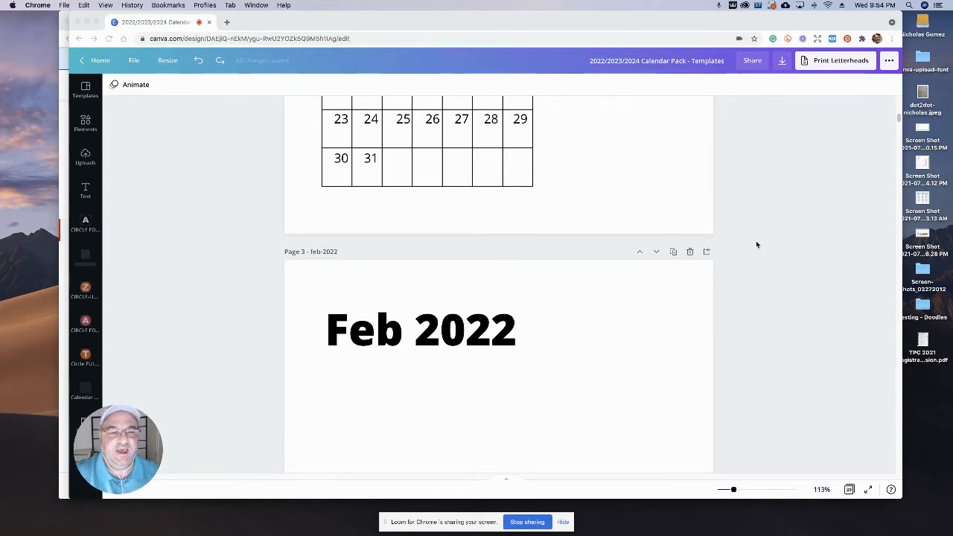
# Align the dates 18 and 19 on the January 2022 page with the other dates in their columns.
pyautogui.scroll(2, 757, 244)
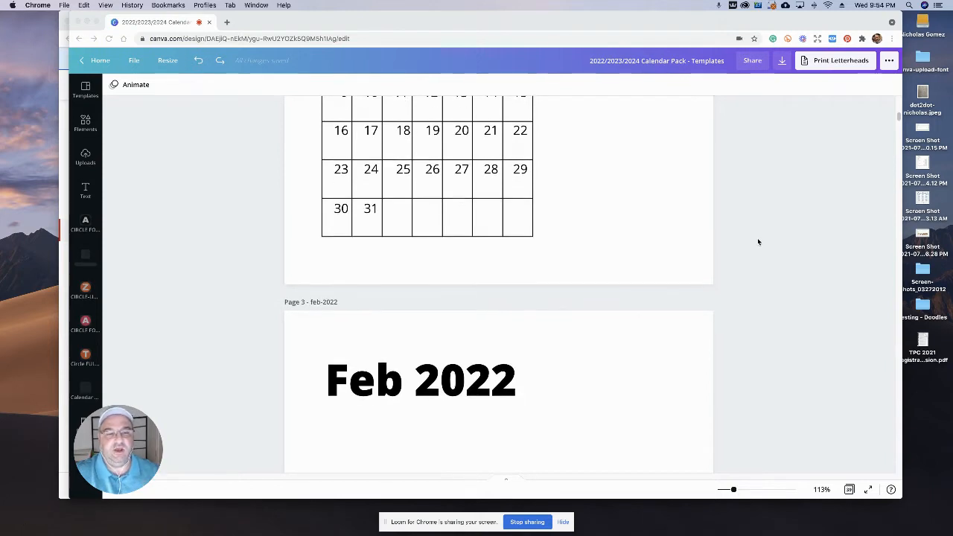
pyautogui.scroll(6, 757, 241)
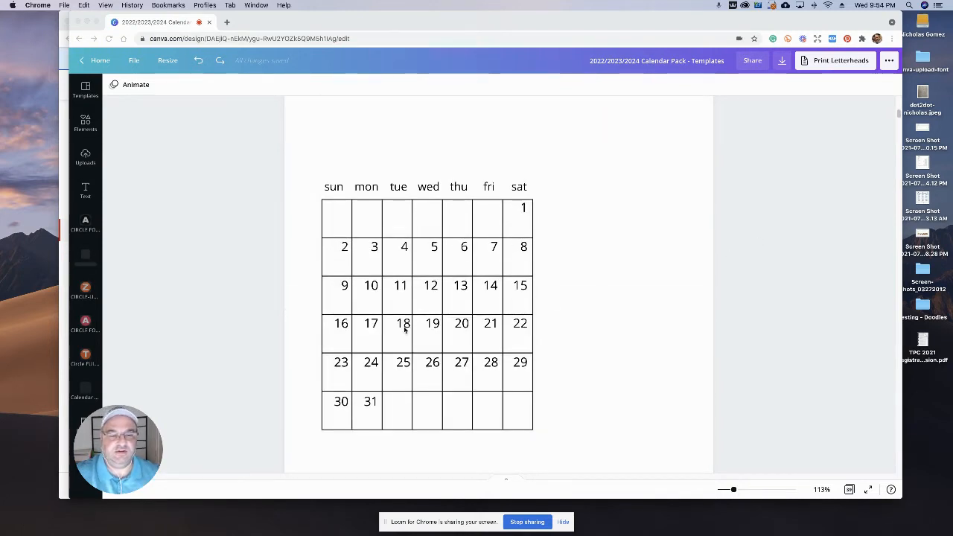
pyautogui.click(405, 329)
pyautogui.click(405, 326)
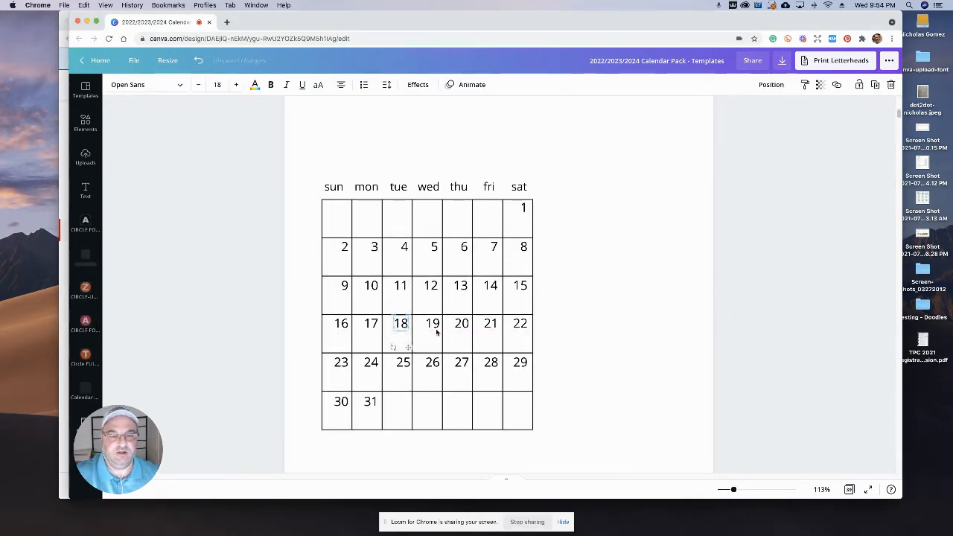
pyautogui.click(433, 325)
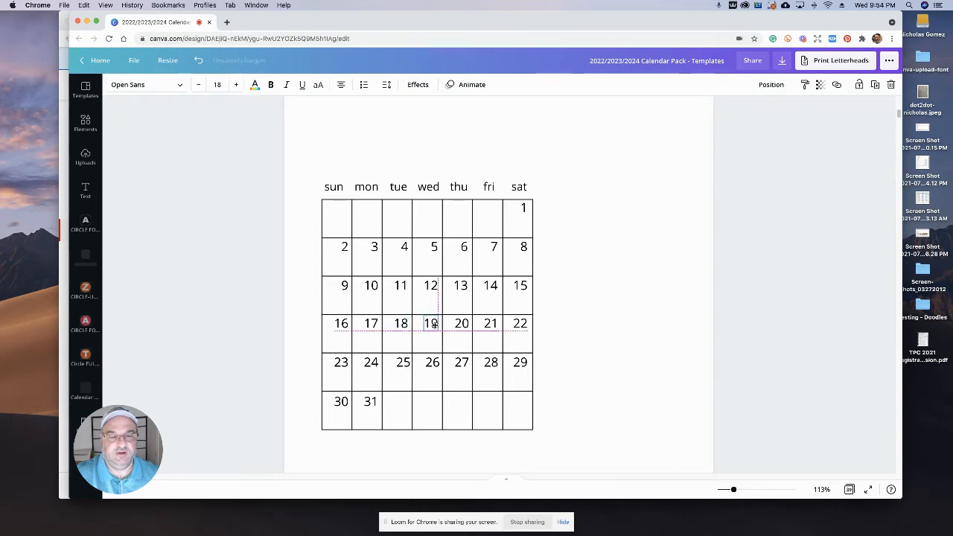
pyautogui.click(650, 333)
# Shift the date 22 on the February 2022 page slightly so it aligns with the 15 above it.
pyautogui.scroll(-5, 648, 330)
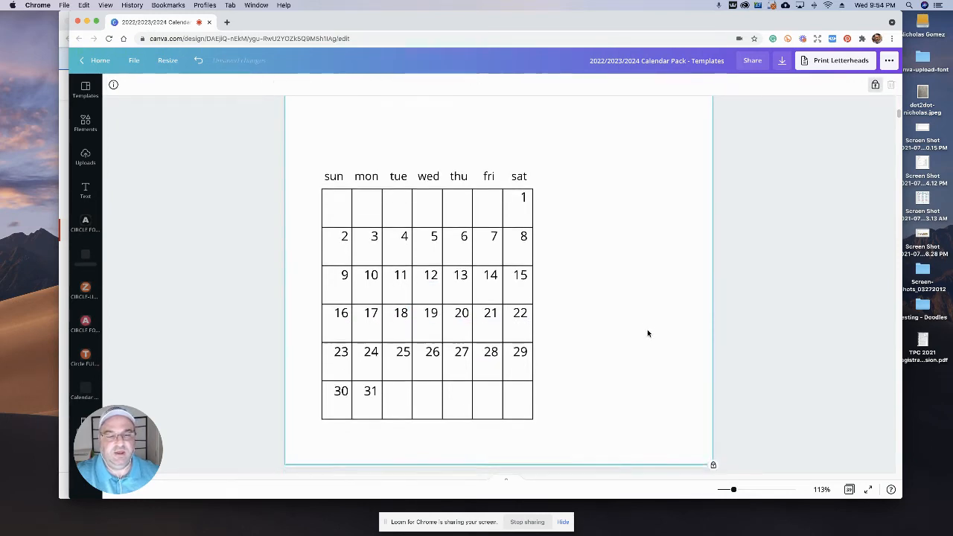
pyautogui.scroll(-2, 651, 332)
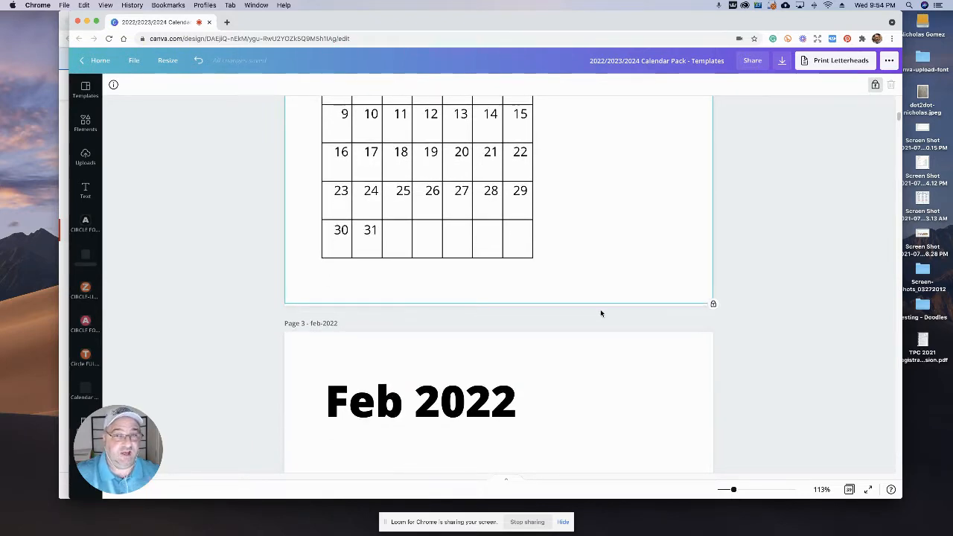
pyautogui.scroll(-1, 602, 307)
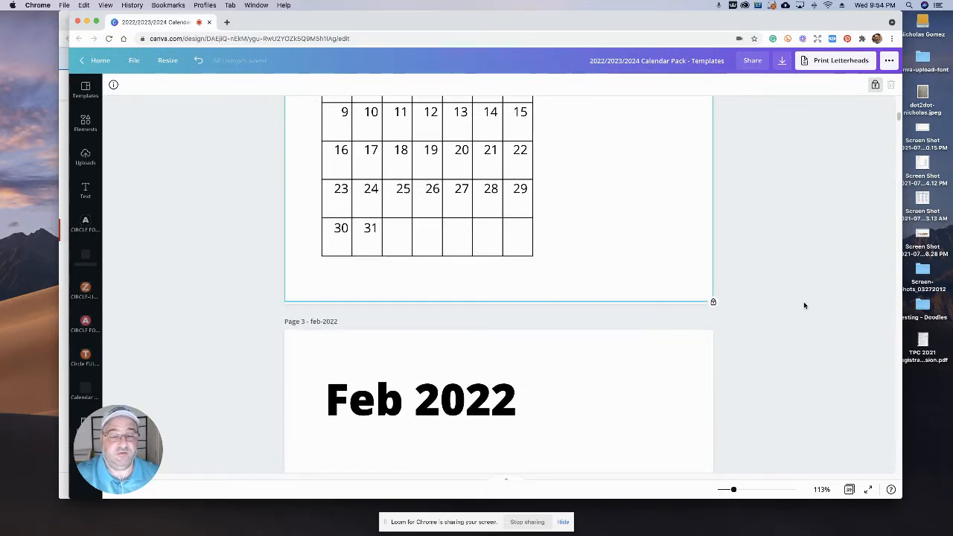
pyautogui.scroll(-5, 805, 305)
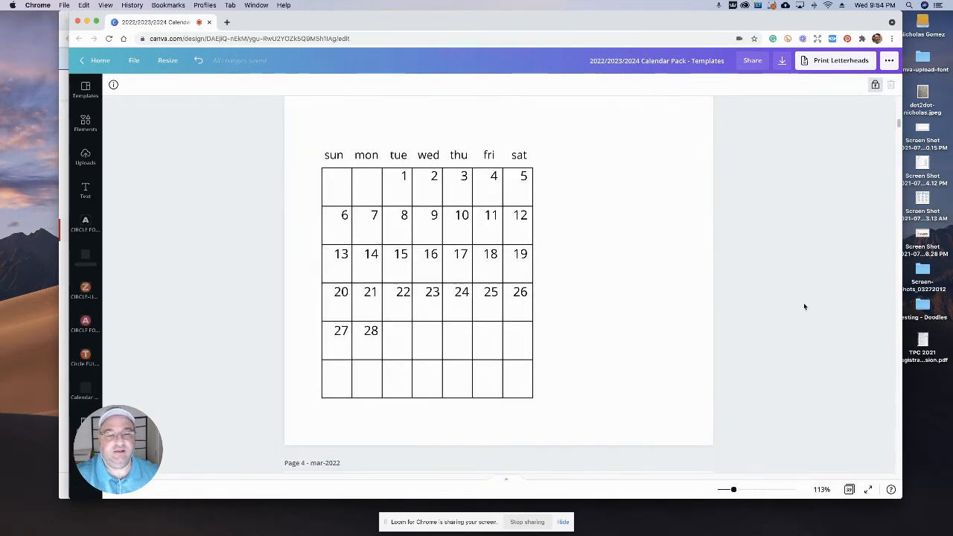
pyautogui.click(403, 294)
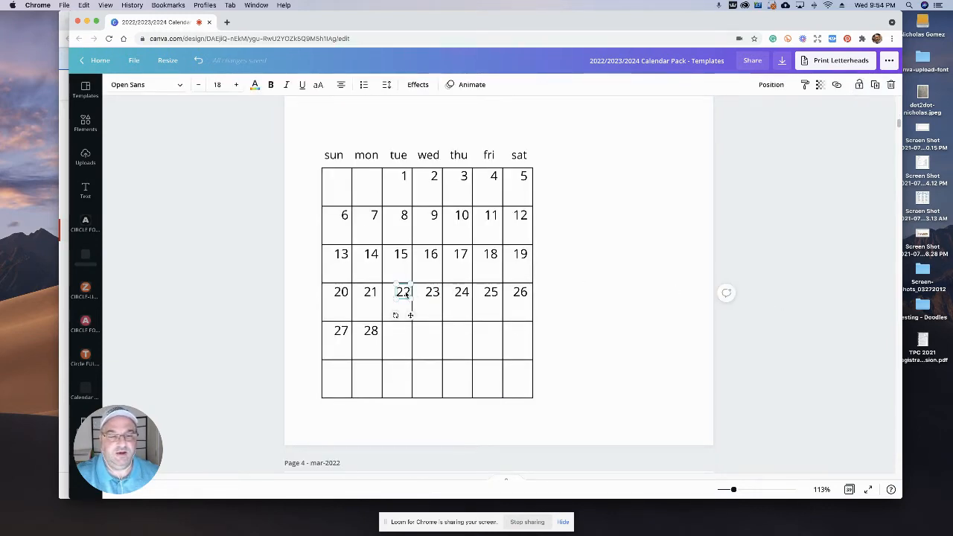
pyautogui.moveTo(405, 294); pyautogui.dragTo(403, 293)
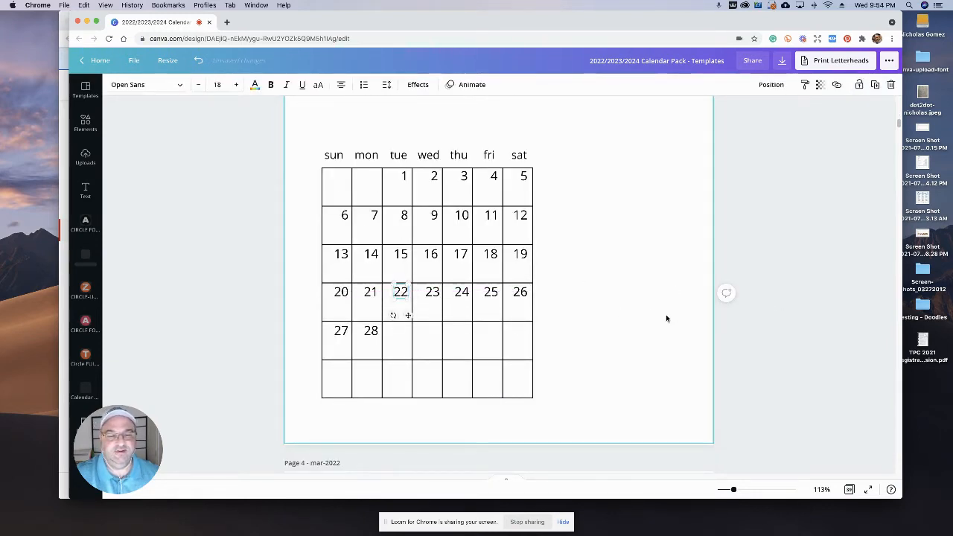
pyautogui.click(791, 325)
# Review the date alignment on the March and April 2022 pages, and return to the January 2022 calendar.
pyautogui.scroll(-5, 622, 326)
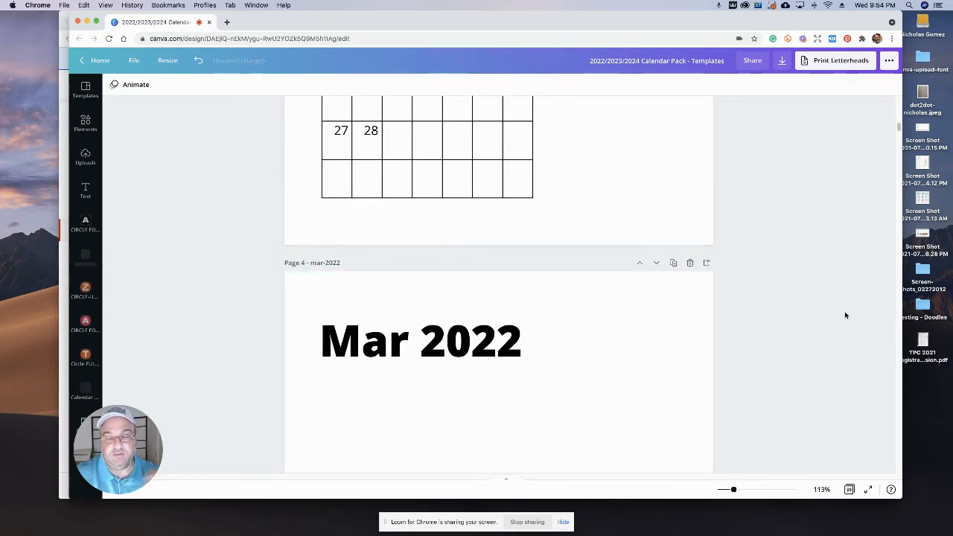
pyautogui.scroll(-6, 843, 310)
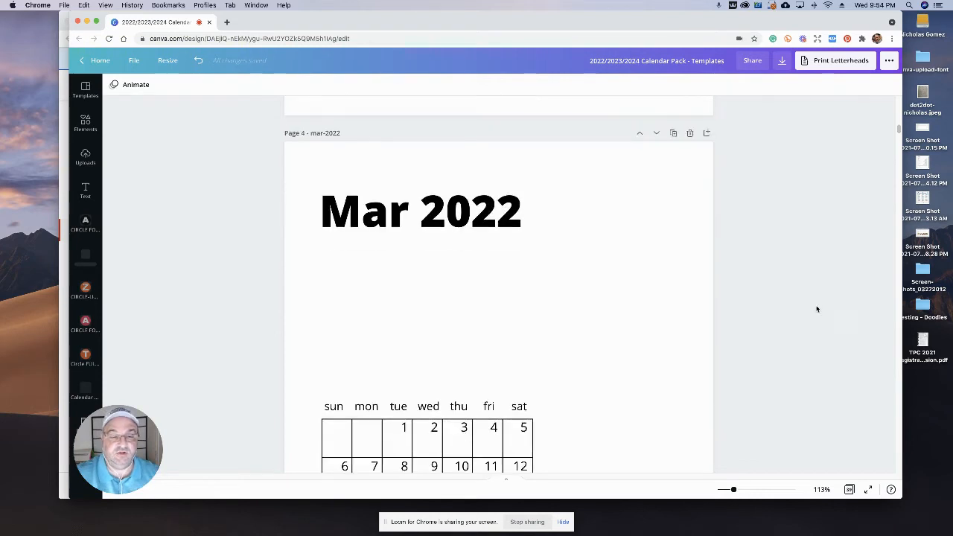
pyautogui.scroll(-1, 814, 308)
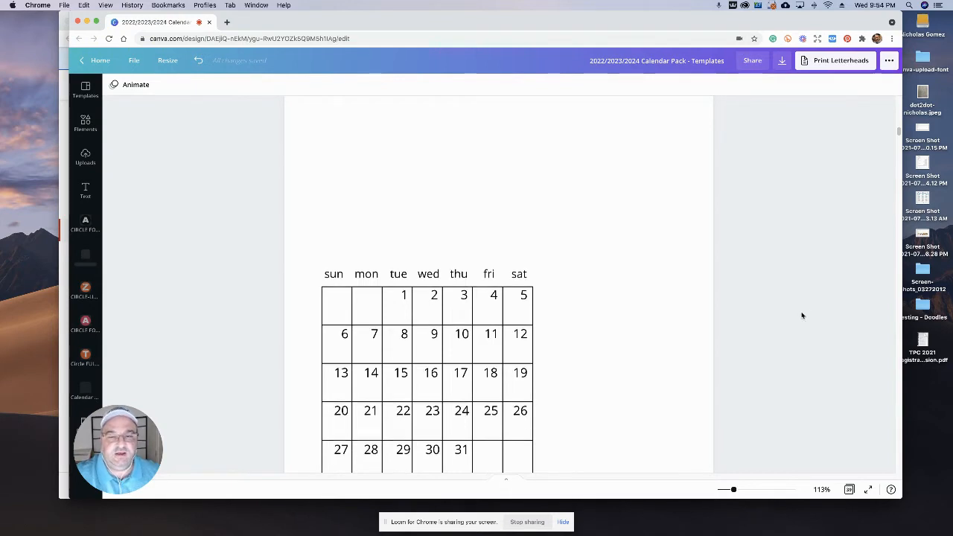
pyautogui.scroll(-5, 801, 311)
pyautogui.scroll(-6, 800, 313)
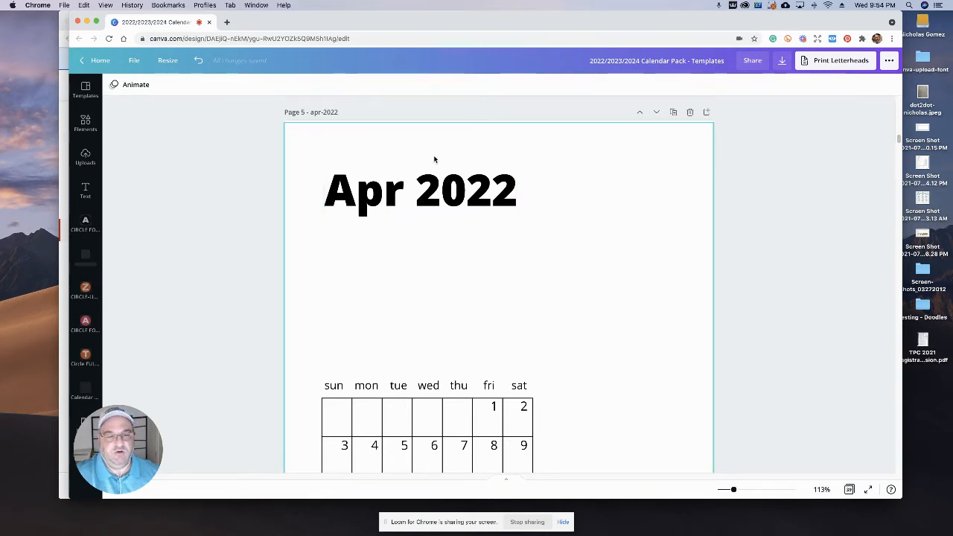
pyautogui.scroll(-4, 628, 284)
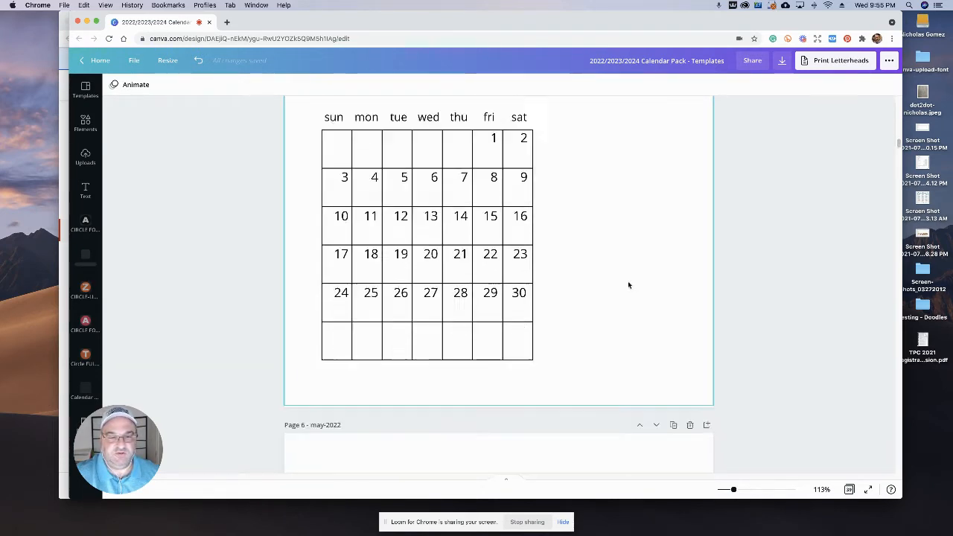
pyautogui.scroll(1, 605, 277)
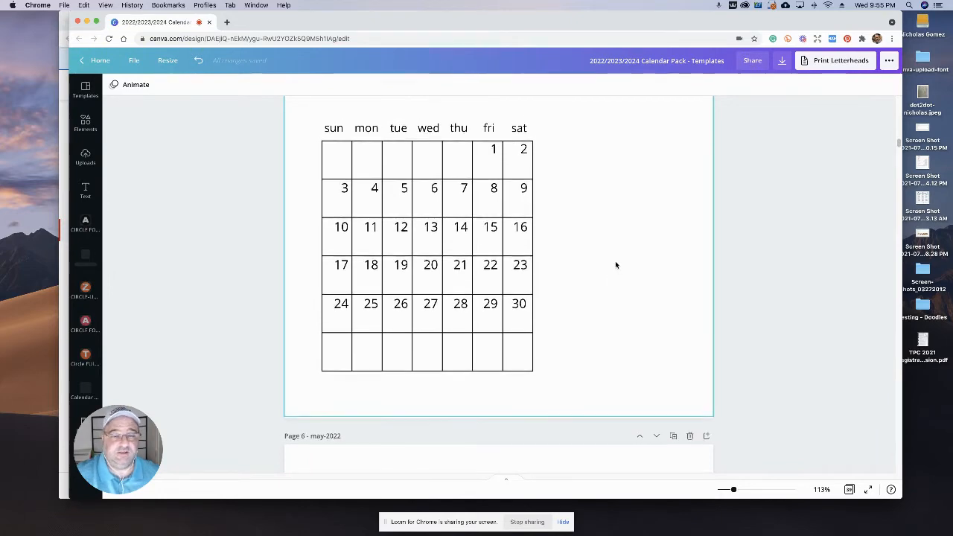
pyautogui.scroll(10, 615, 261)
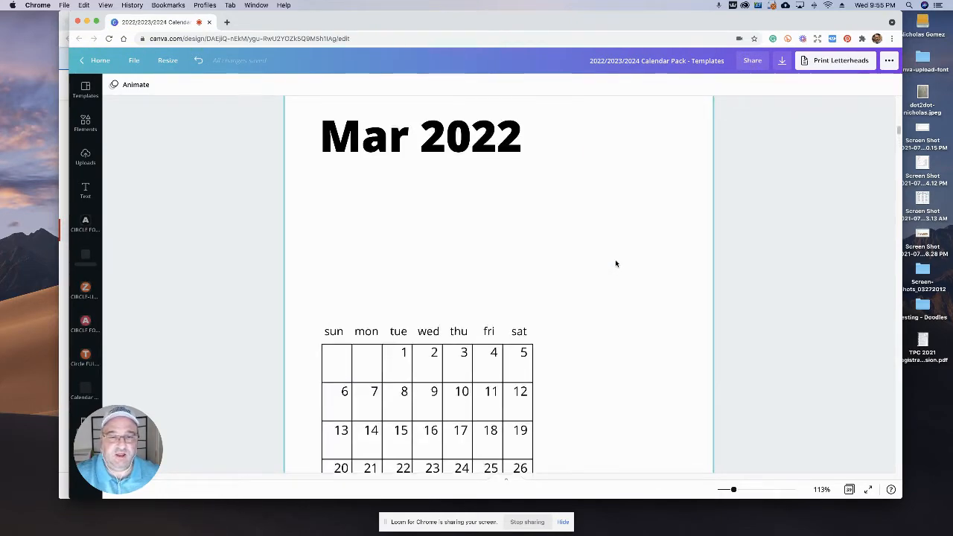
pyautogui.scroll(15, 616, 264)
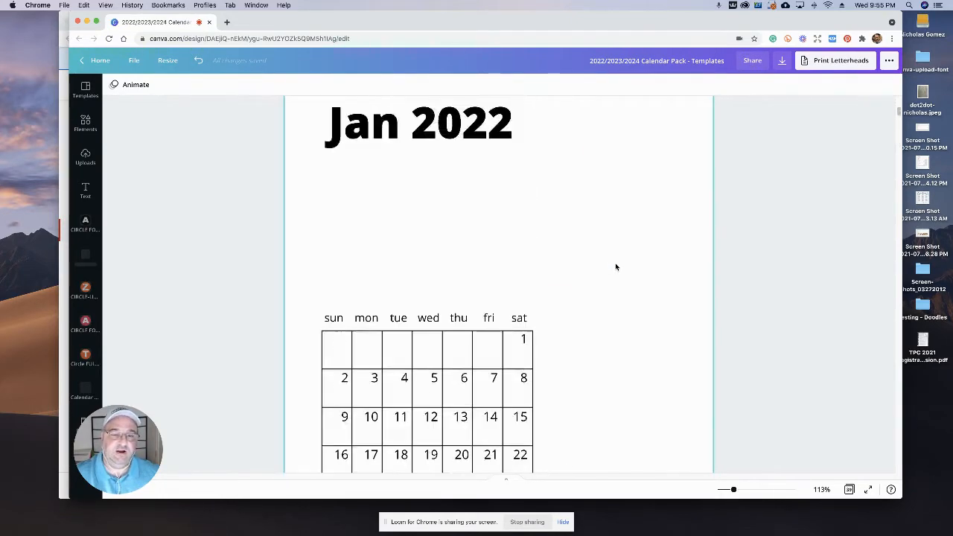
pyautogui.scroll(15, 616, 267)
pyautogui.scroll(-9, 616, 266)
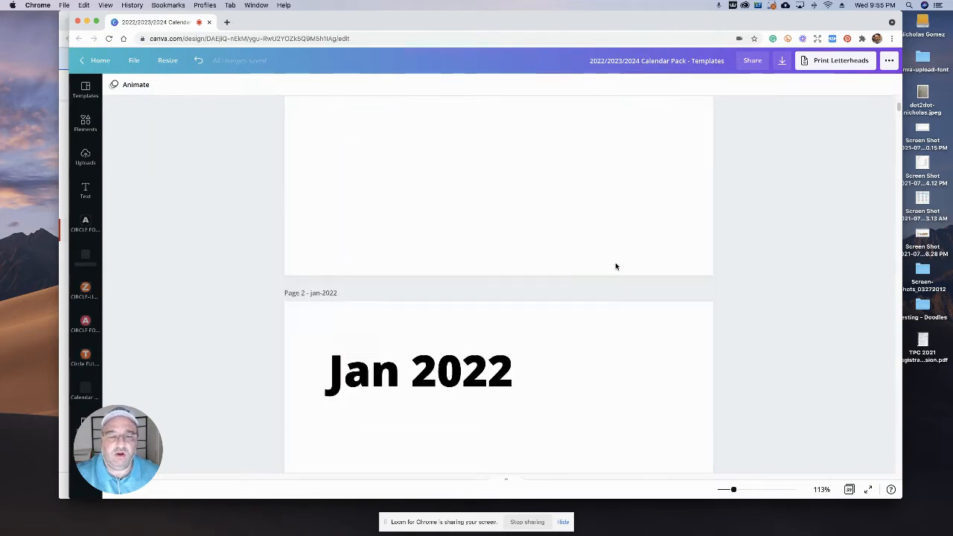
pyautogui.scroll(-5, 616, 266)
pyautogui.scroll(-1, 774, 272)
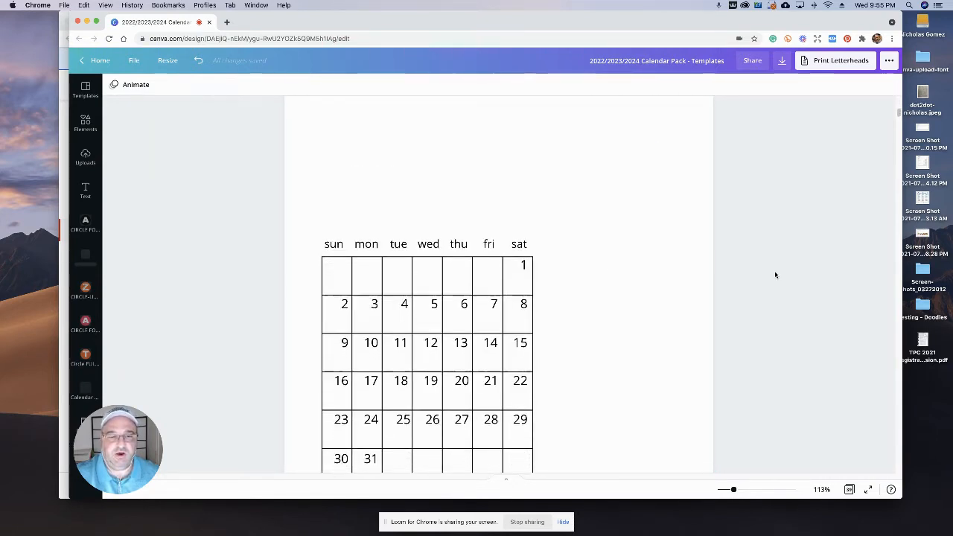
pyautogui.scroll(-1, 774, 274)
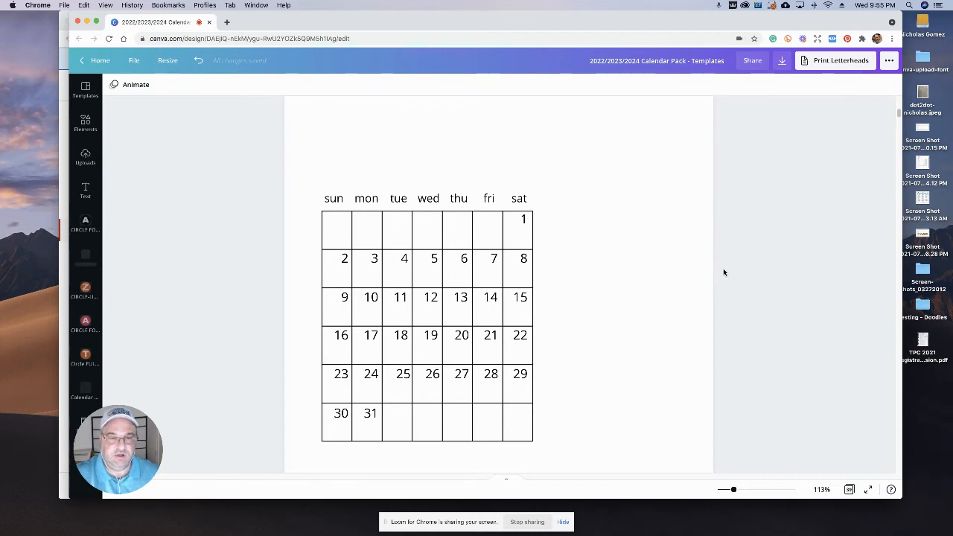
# Unlock the full-page calendar grid image on the January 2022 page.
pyautogui.scroll(3, 695, 268)
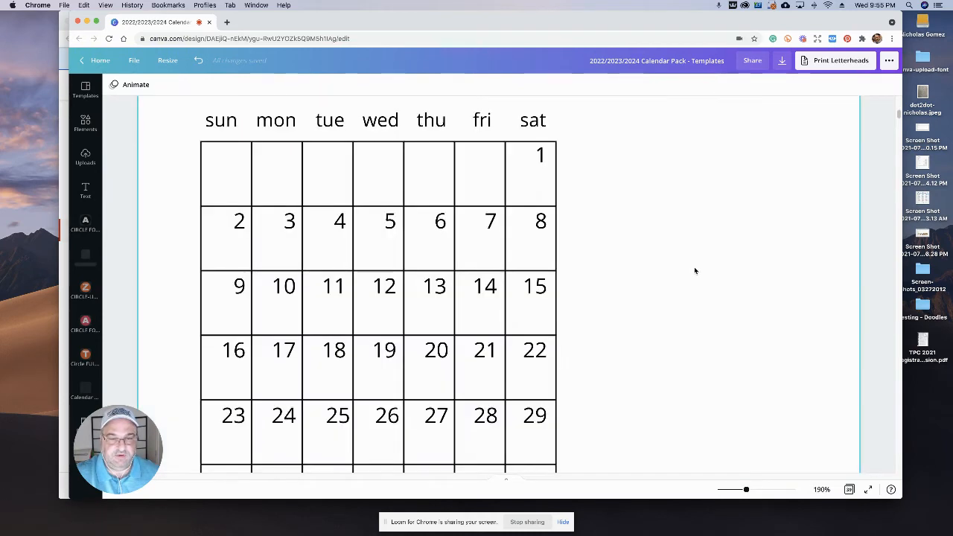
pyautogui.scroll(-10, 694, 268)
pyautogui.scroll(3, 694, 270)
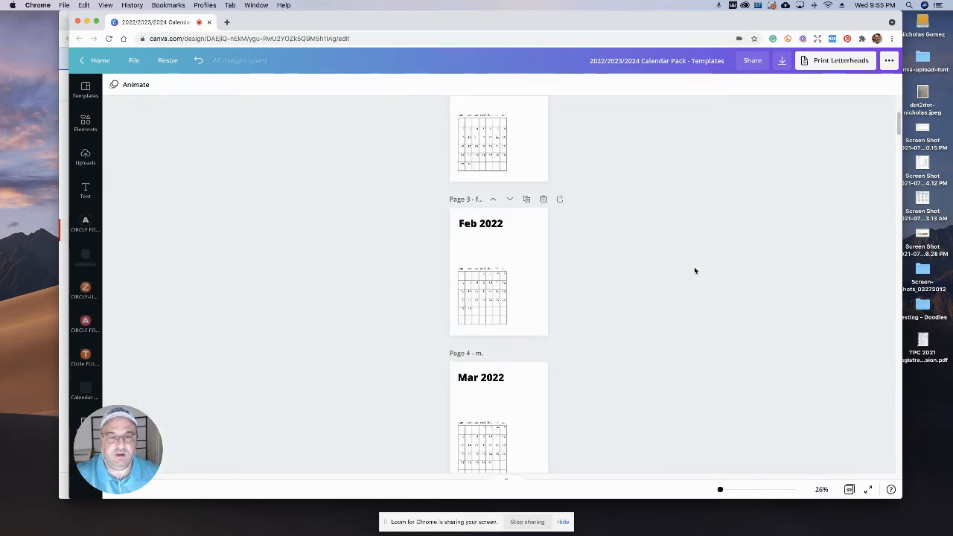
pyautogui.scroll(2, 694, 270)
pyautogui.scroll(2, 694, 270)
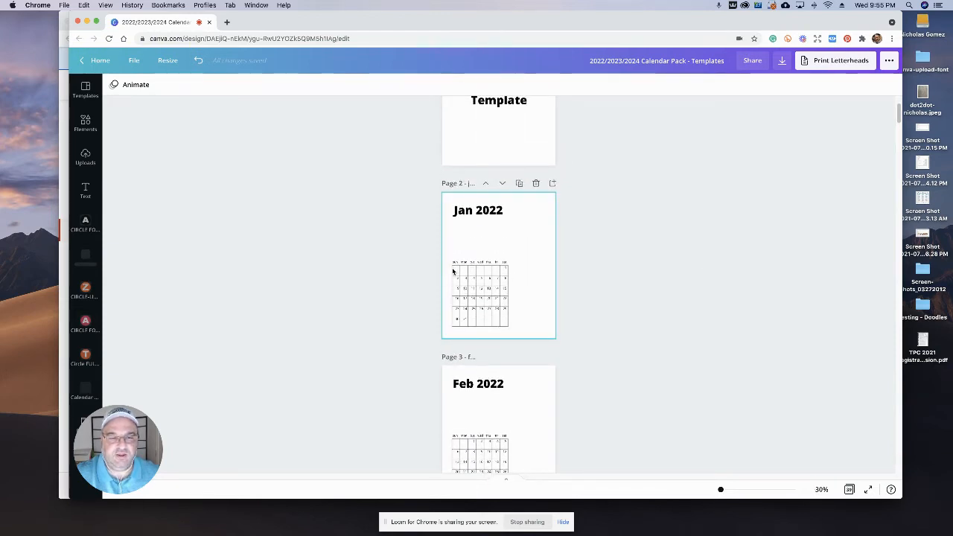
pyautogui.click(544, 238)
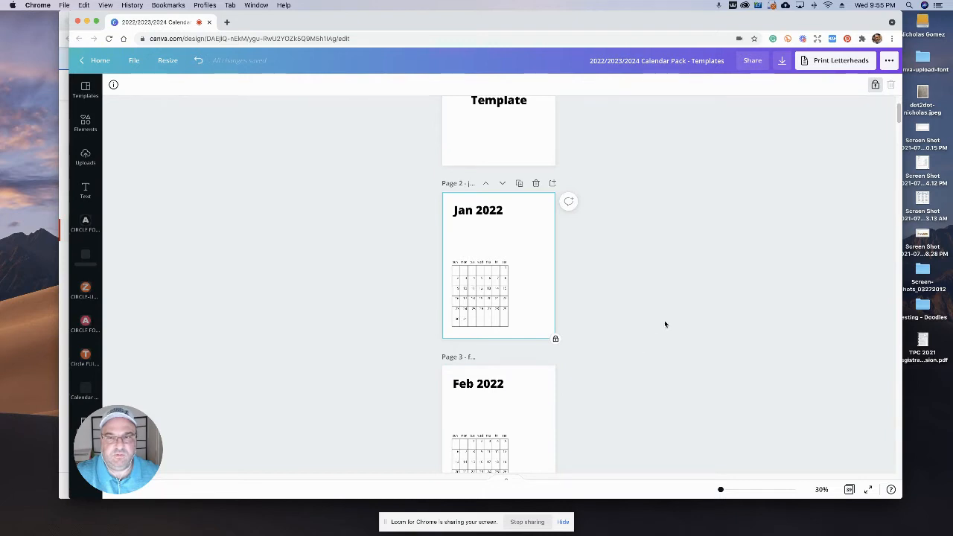
pyautogui.click(876, 85)
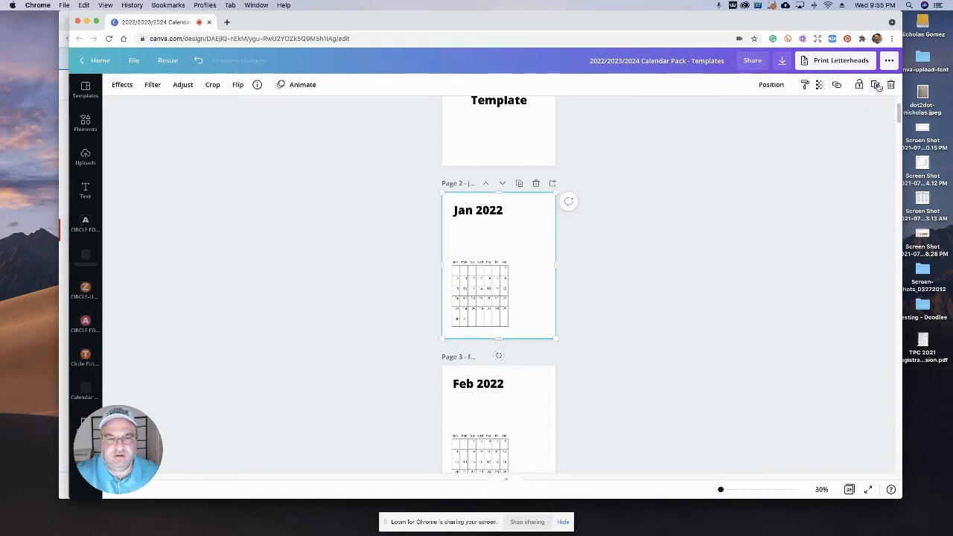
pyautogui.click(839, 178)
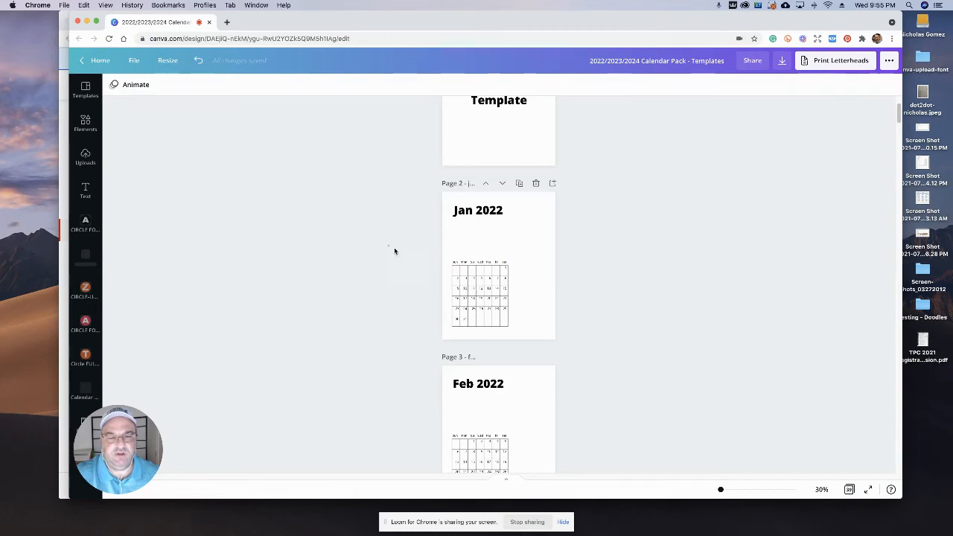
# Try to enlarge the January 2022 calendar grid together with its weekday labels and dates, and undo the resize.
pyautogui.moveTo(440, 273); pyautogui.dragTo(592, 337)
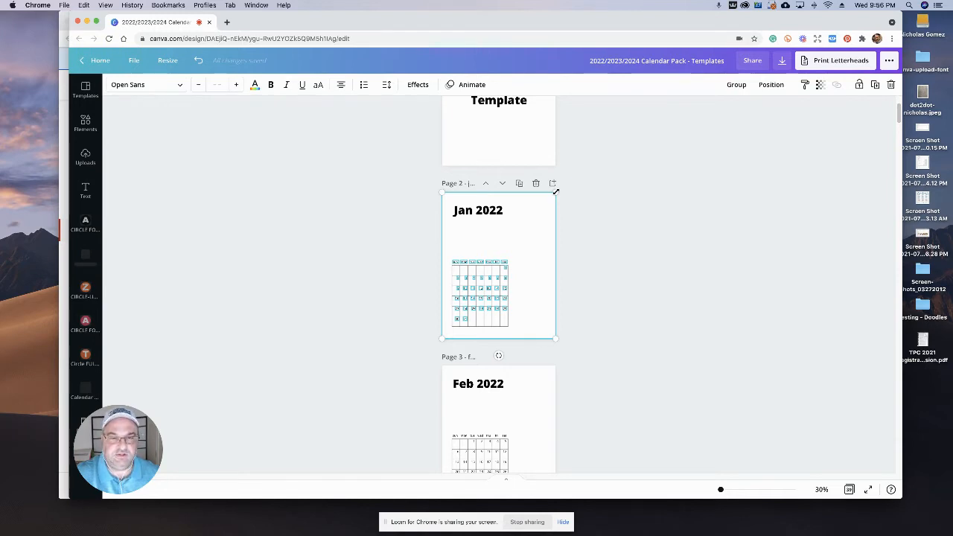
pyautogui.moveTo(558, 190); pyautogui.dragTo(624, 133)
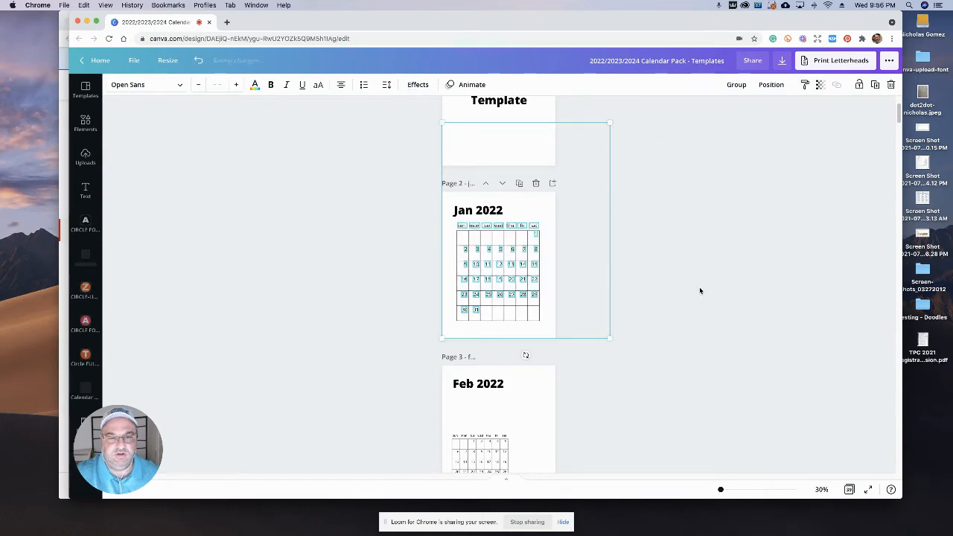
pyautogui.scroll(-2, 562, 405)
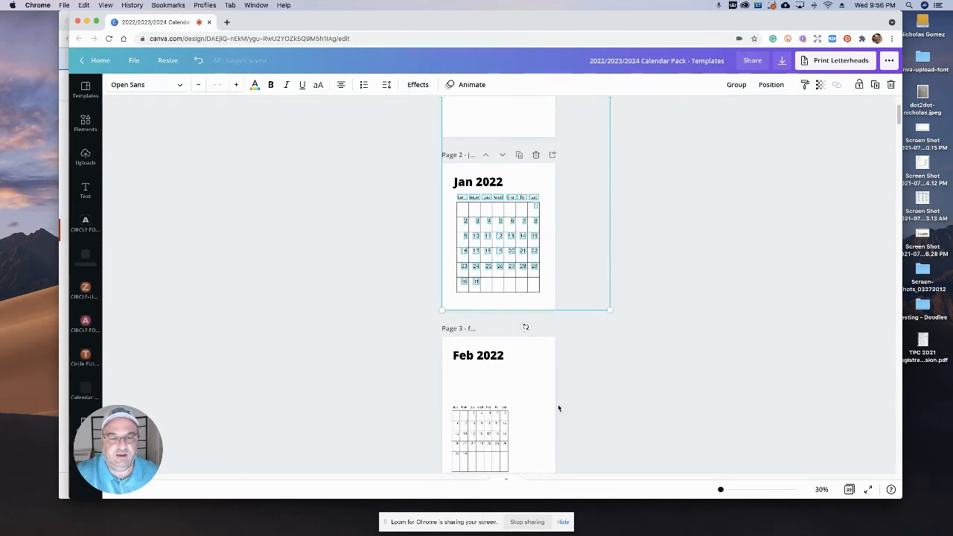
pyautogui.scroll(-1, 484, 419)
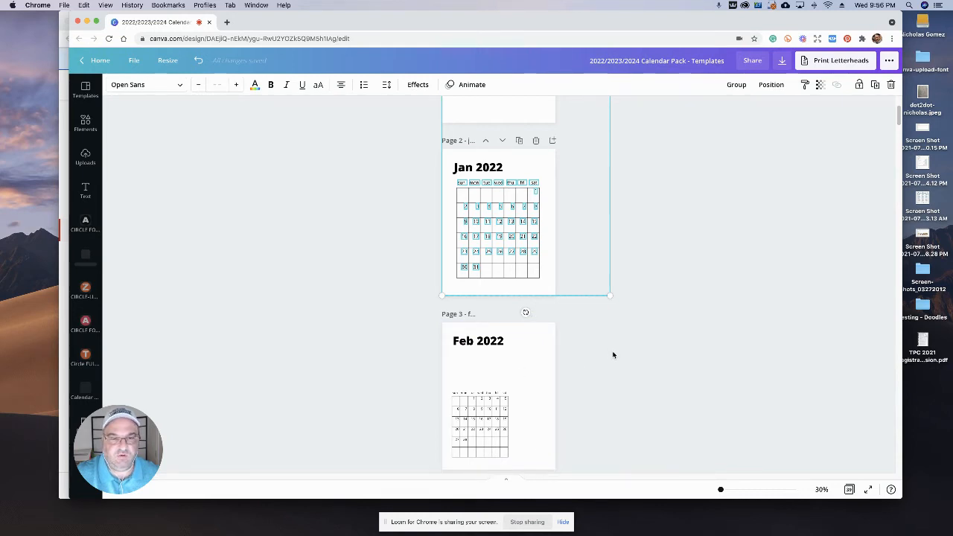
pyautogui.scroll(3, 615, 354)
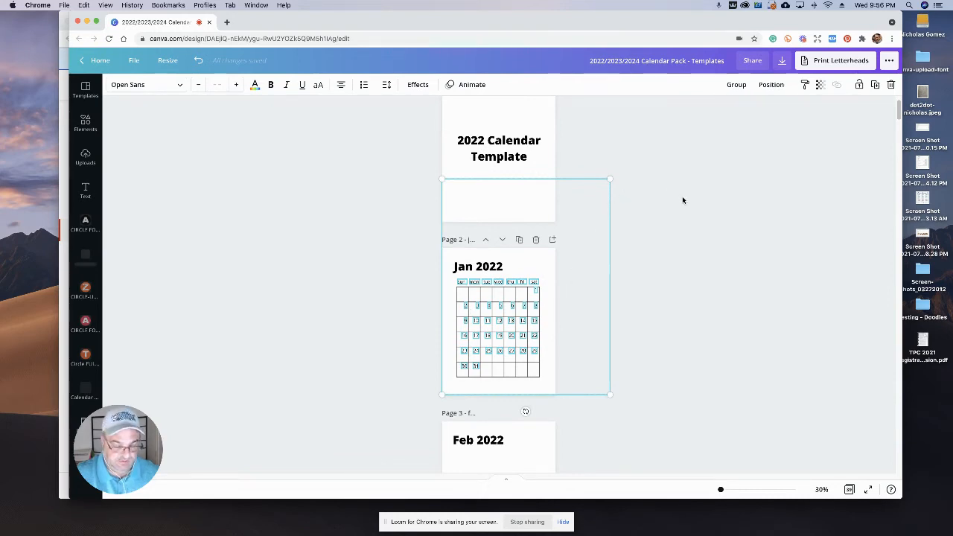
pyautogui.press('super+z')
pyautogui.click(659, 319)
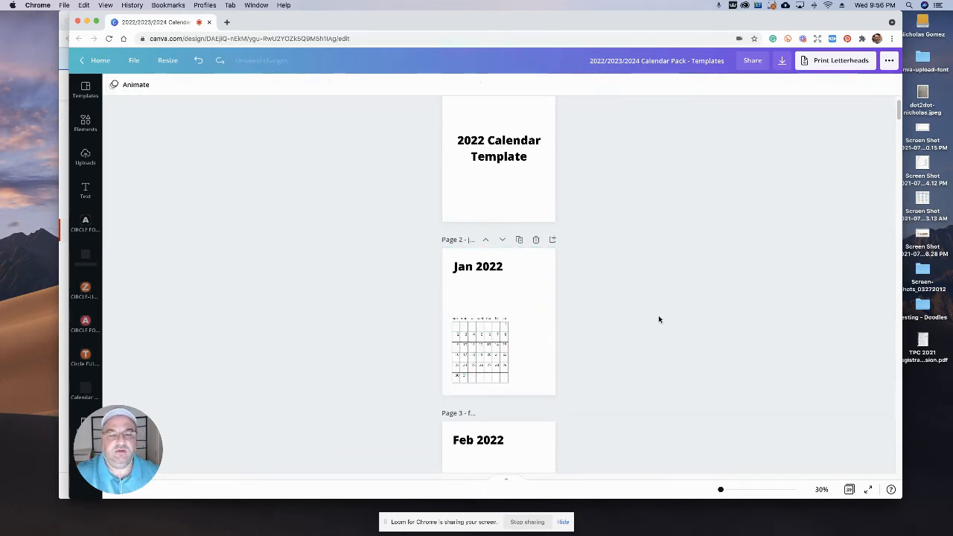
# Try to shrink the January 2022 calendar grid with its weekday labels and dates and move it within the page, and undo both changes.
pyautogui.scroll(-2, 604, 318)
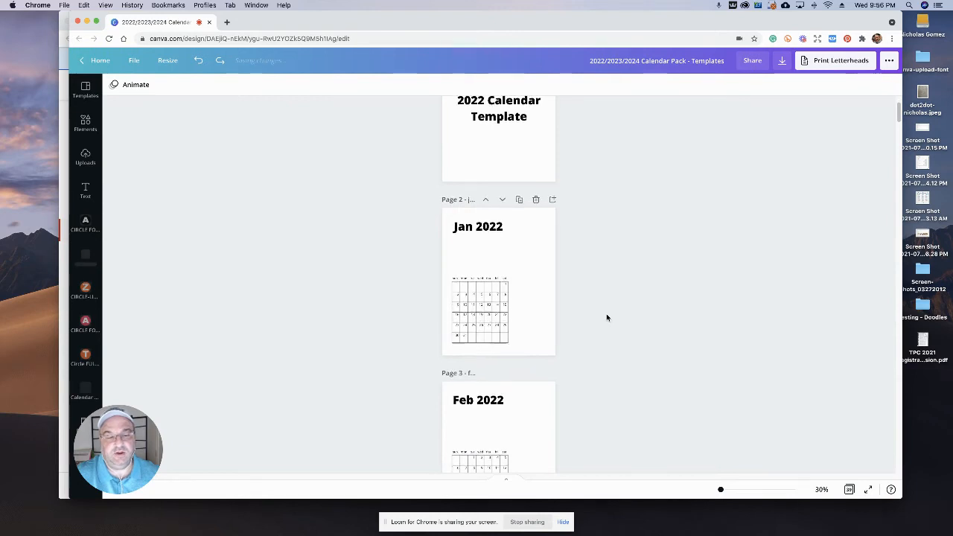
pyautogui.moveTo(385, 262); pyautogui.dragTo(624, 355)
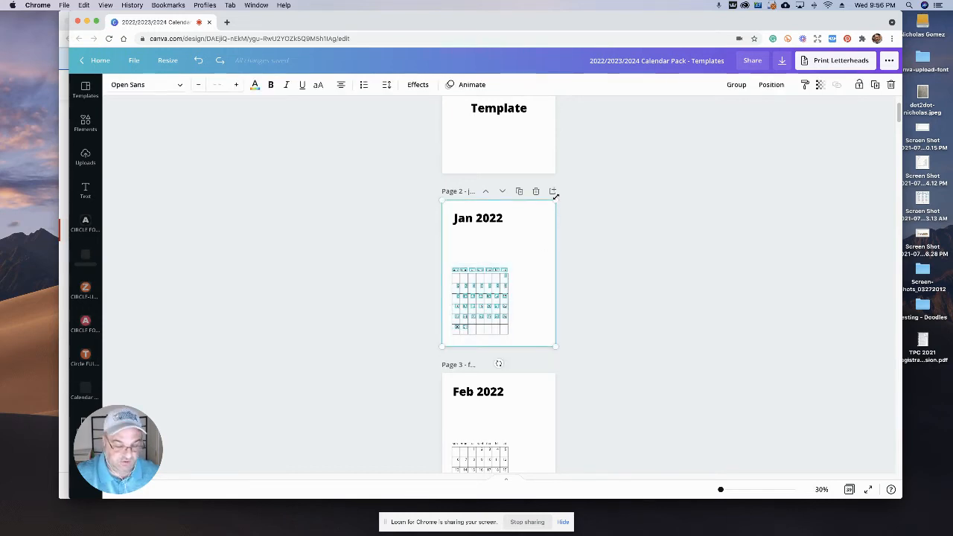
pyautogui.moveTo(555, 196); pyautogui.dragTo(501, 249)
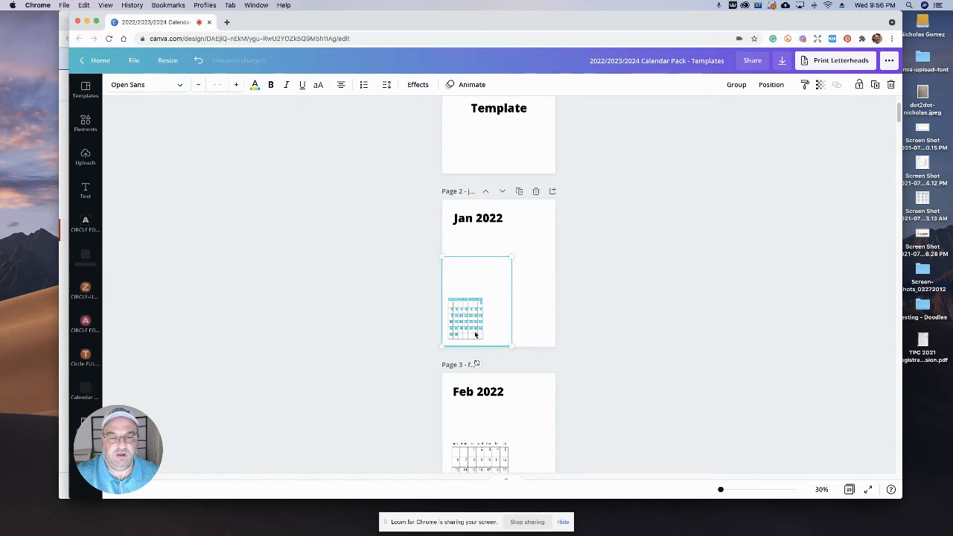
pyautogui.moveTo(481, 335); pyautogui.dragTo(489, 322)
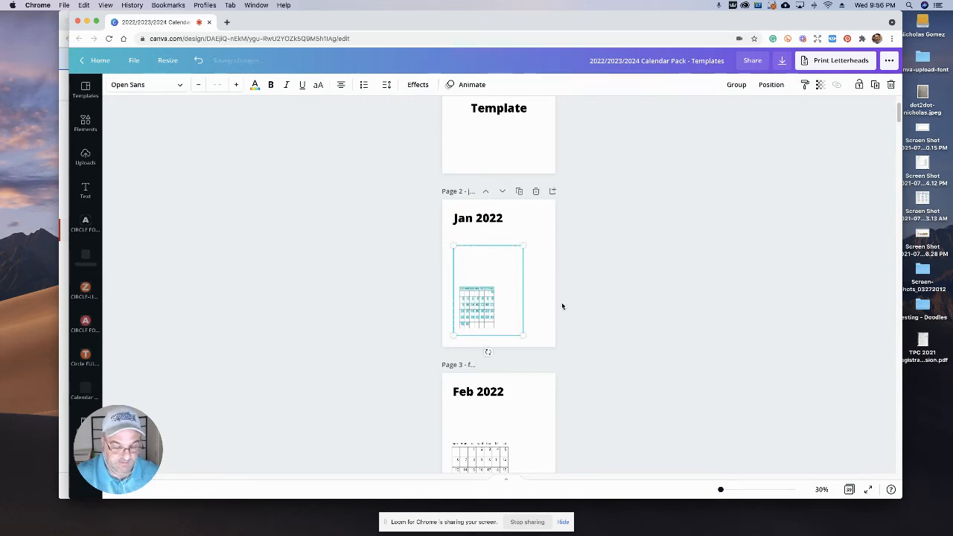
pyautogui.press('super+z')
pyautogui.press('super+z')
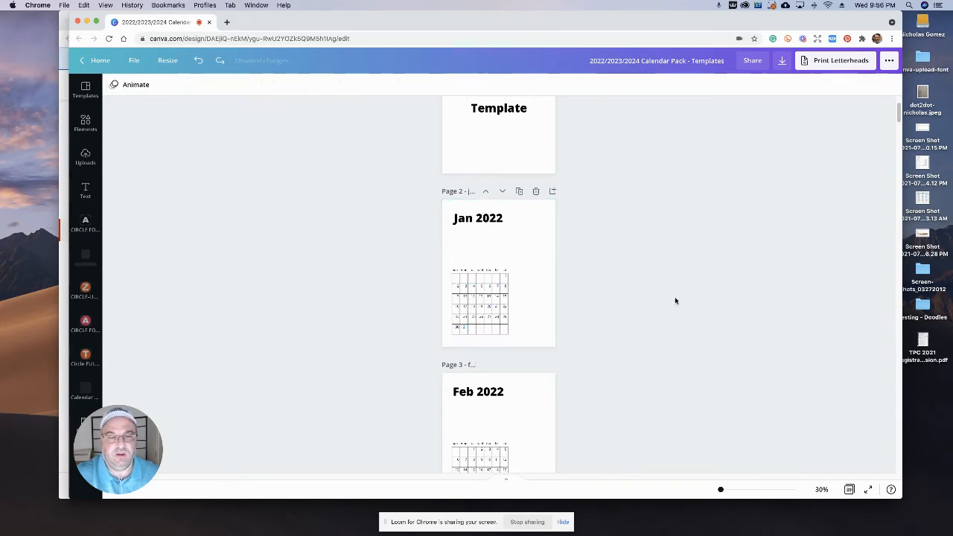
# Lock the full-page calendar grid image on the January 2022 page.
pyautogui.click(540, 245)
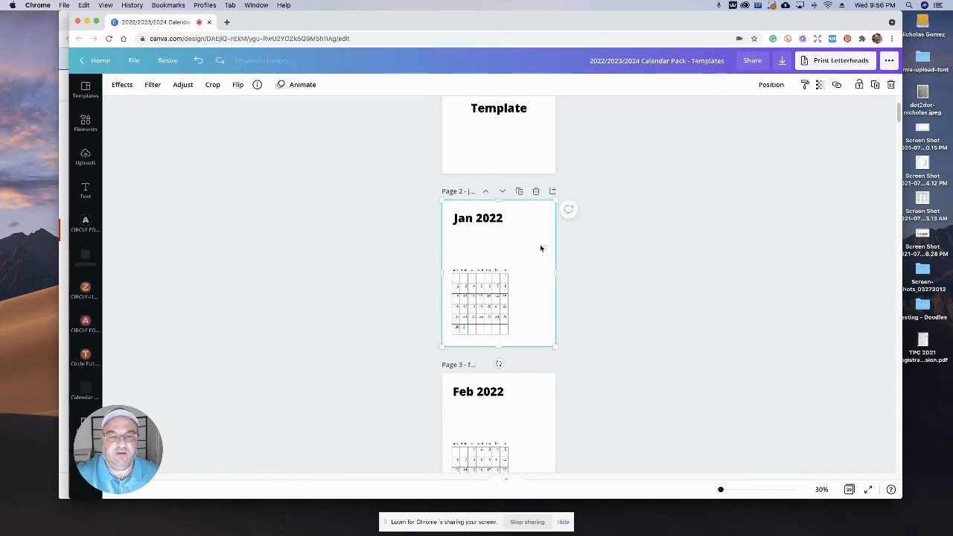
pyautogui.click(860, 85)
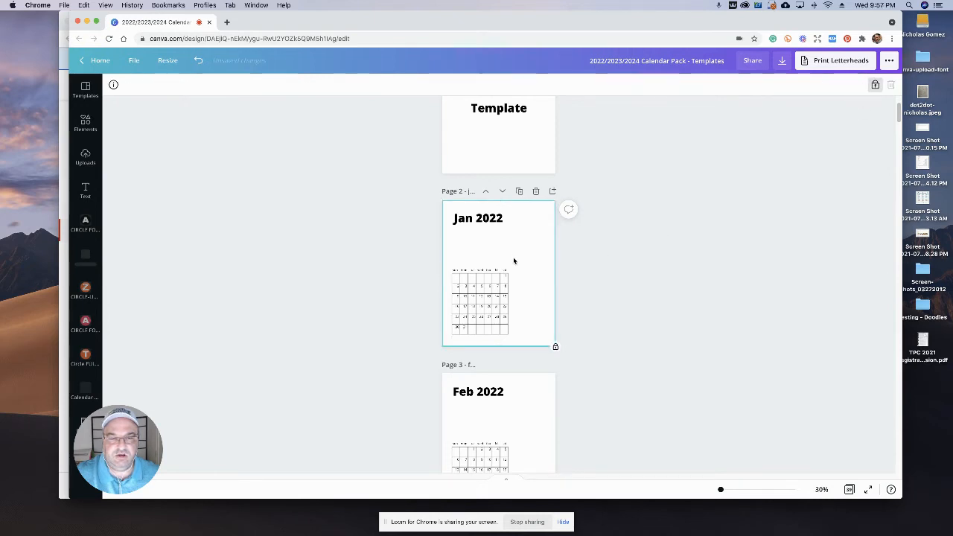
pyautogui.scroll(-1, 485, 281)
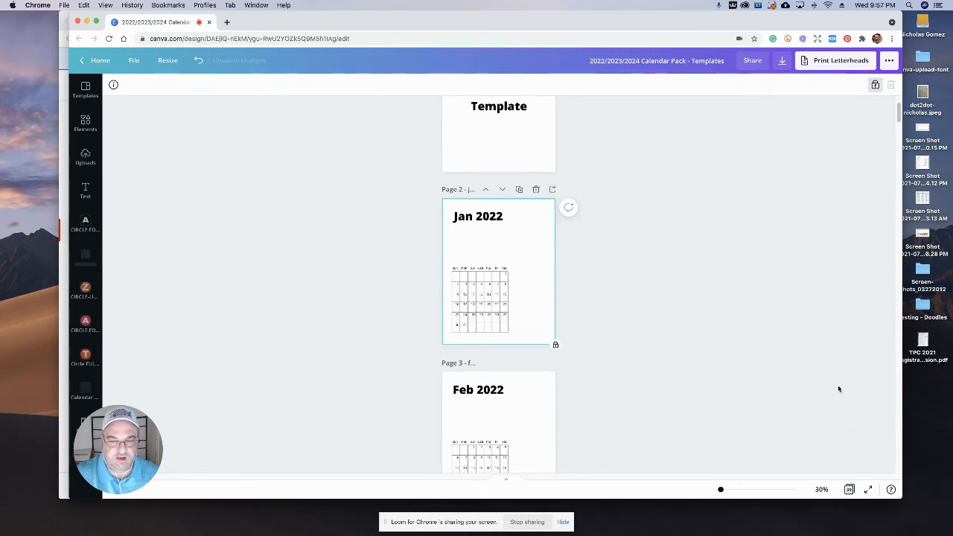
# Select all seven weekday labels, sun to sat, on the January 2022 page and switch them to uppercase.
pyautogui.moveTo(721, 490); pyautogui.dragTo(733, 490)
pyautogui.scroll(5, 662, 405)
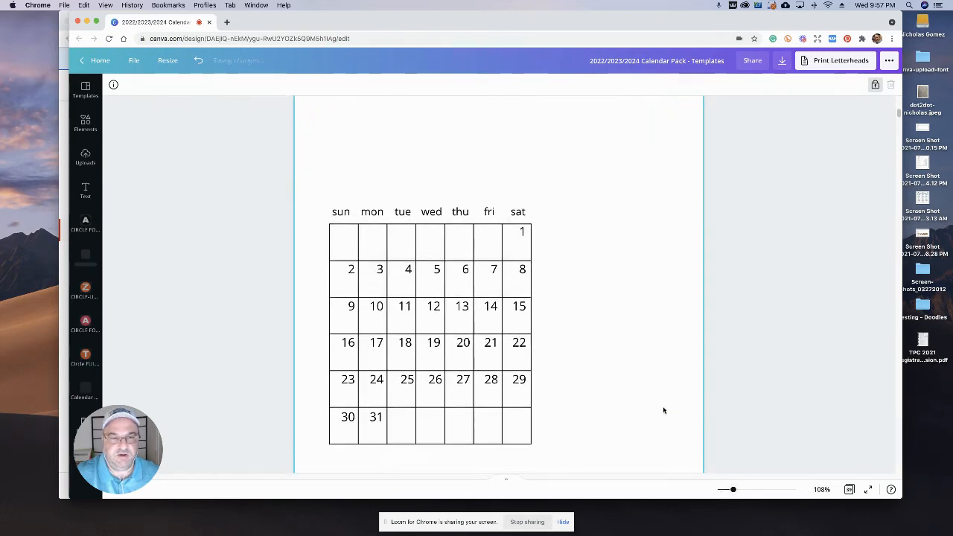
pyautogui.scroll(-1, 651, 398)
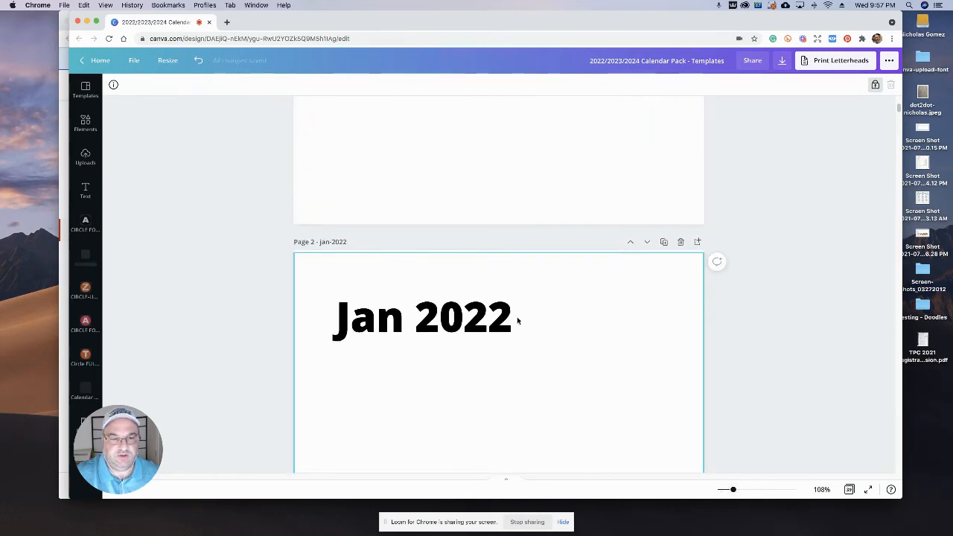
pyautogui.scroll(-10, 339, 242)
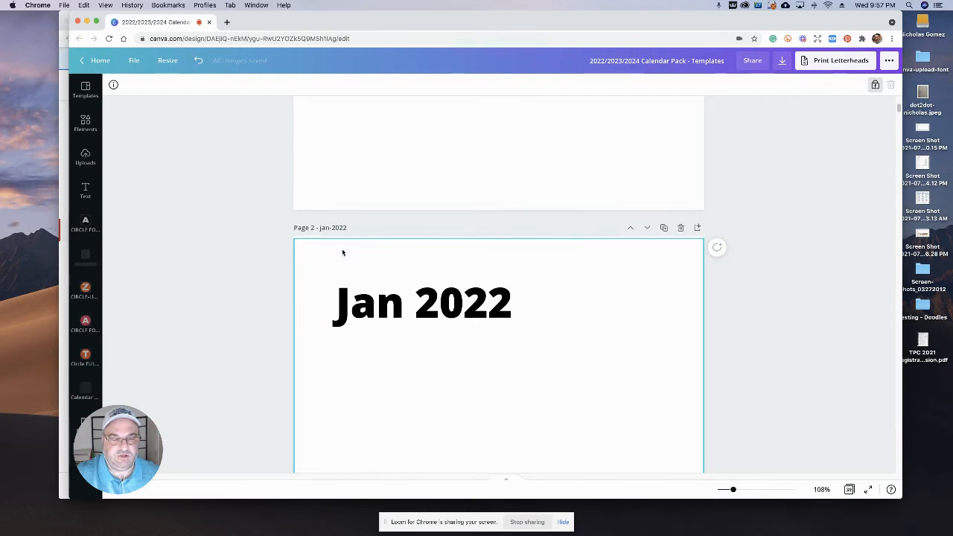
pyautogui.scroll(-5, 434, 266)
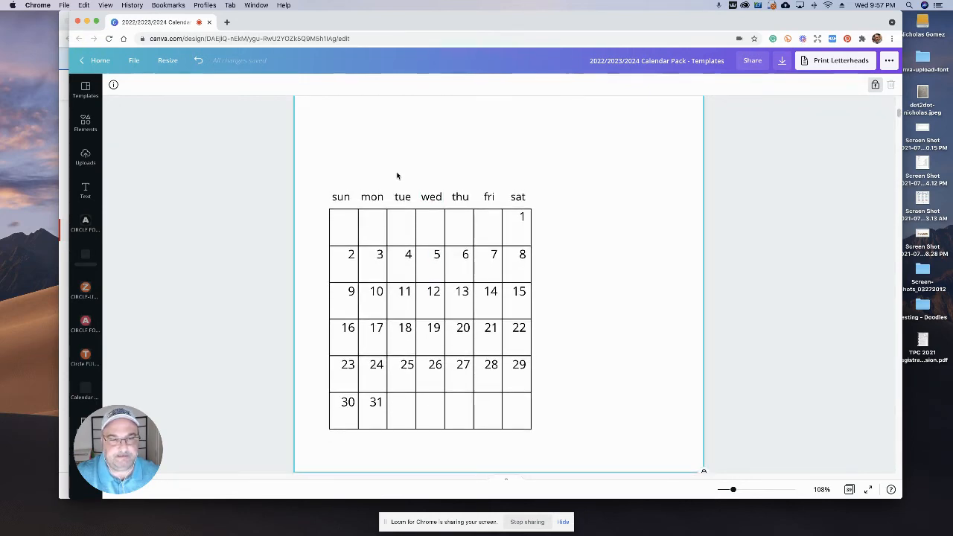
pyautogui.click(342, 197)
pyautogui.click(342, 198)
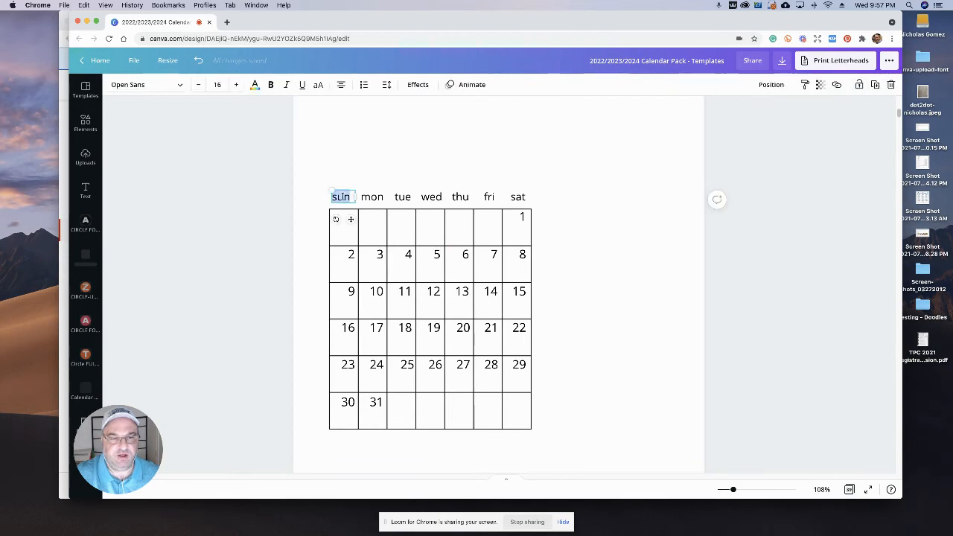
pyautogui.click(318, 171)
pyautogui.moveTo(318, 171); pyautogui.dragTo(536, 197)
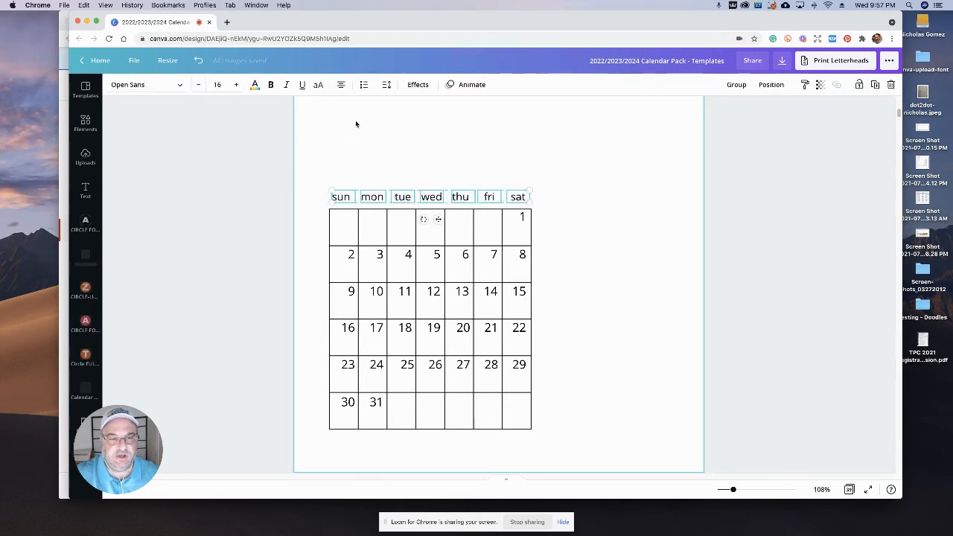
pyautogui.click(318, 85)
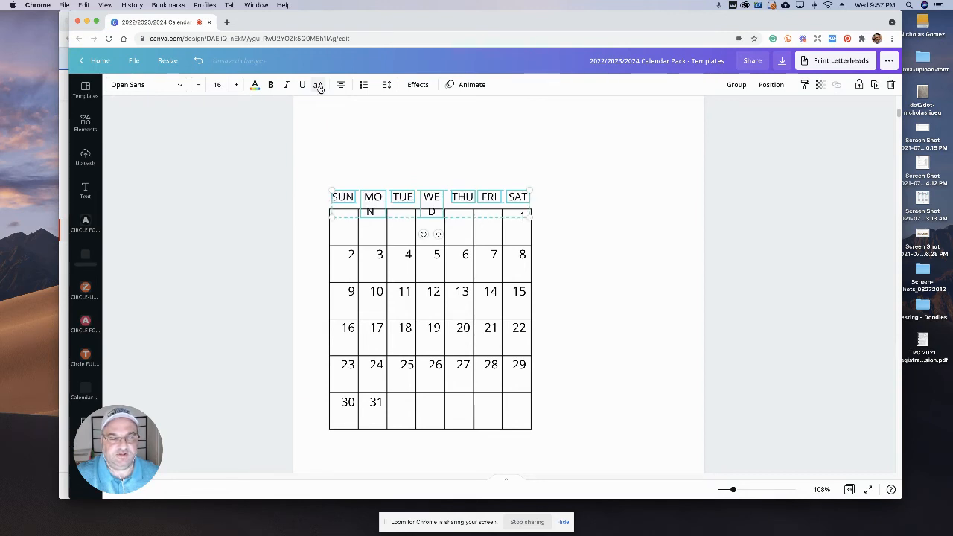
# Try font size 15 on the uppercase weekday labels, and return them to size 16 in lowercase.
pyautogui.click(199, 85)
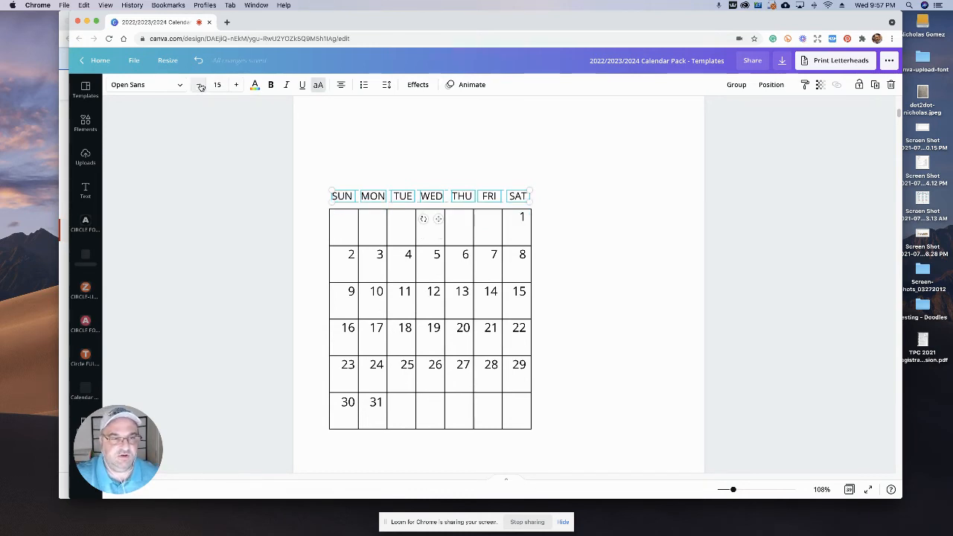
pyautogui.click(236, 84)
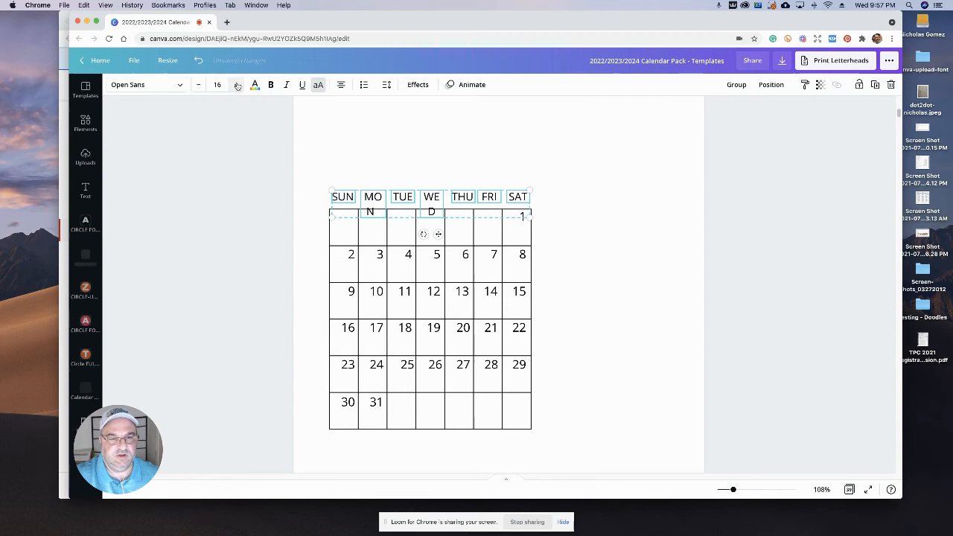
pyautogui.click(318, 84)
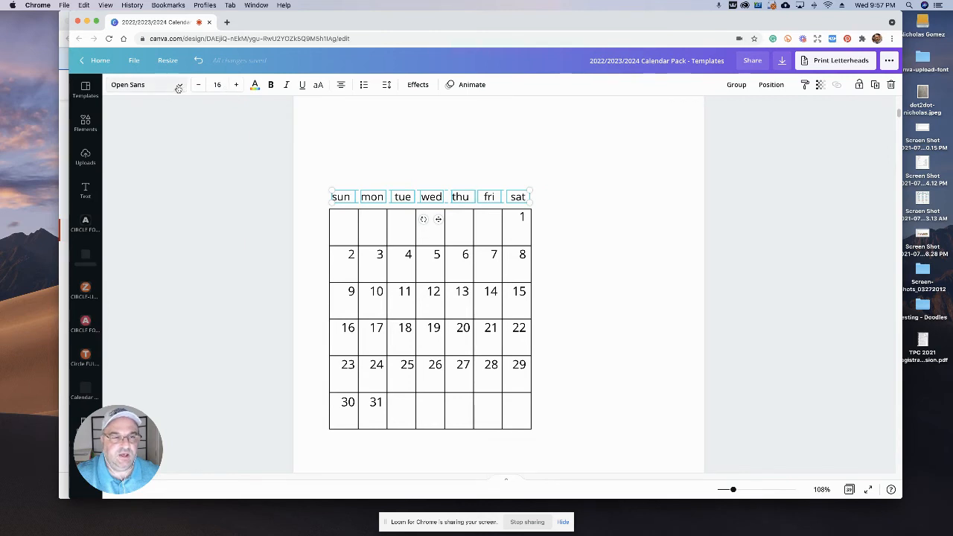
# Change the font of the January 2022 weekday labels to the handwriting font Beth Ellen.
pyautogui.click(180, 84)
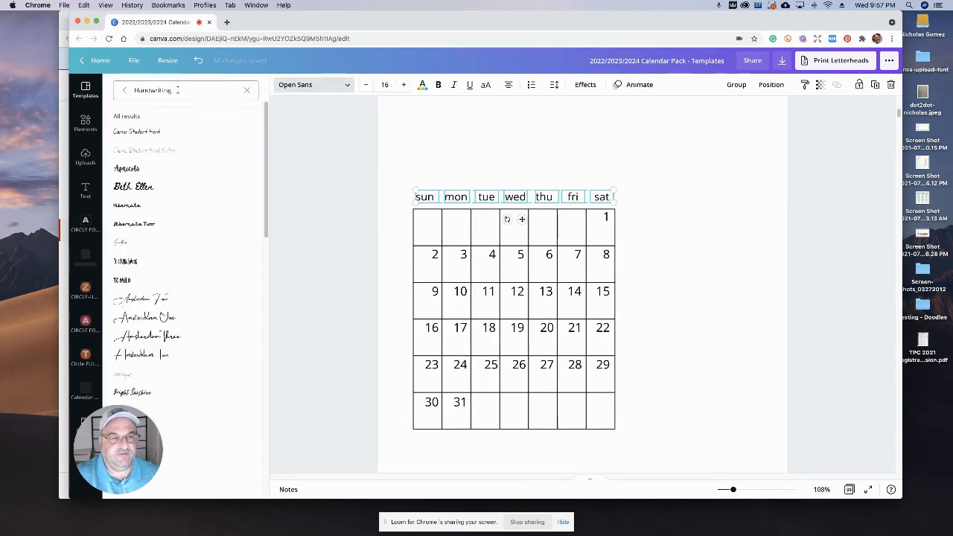
pyautogui.click(132, 189)
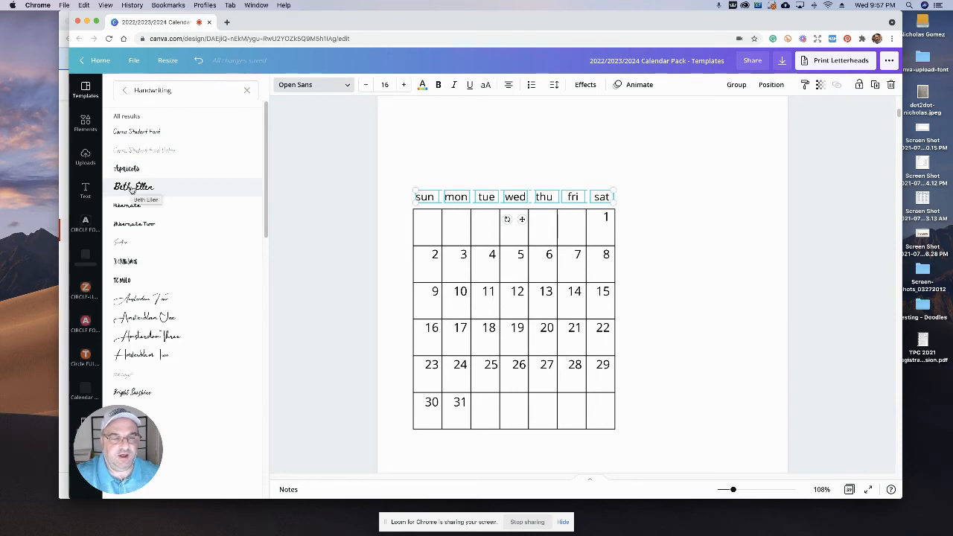
pyautogui.click(719, 217)
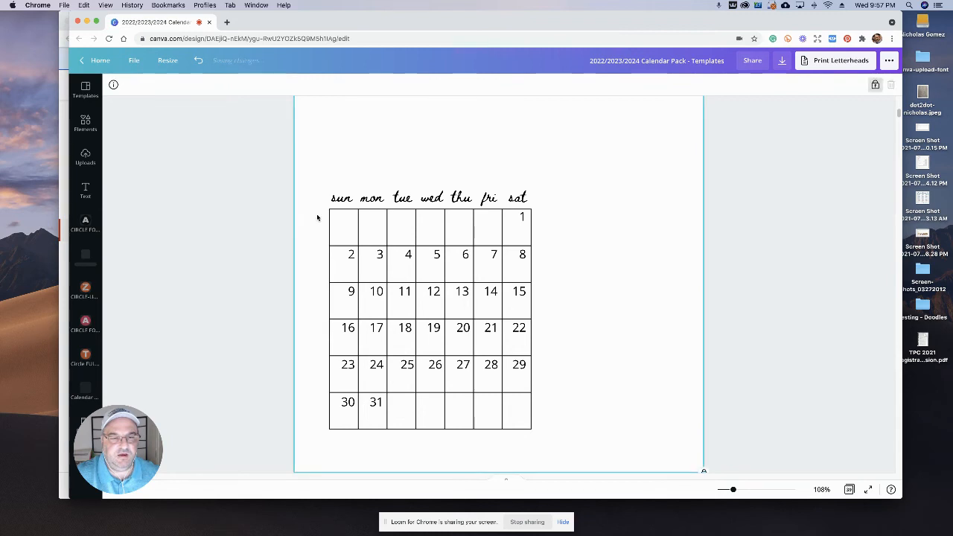
# Change the font of all the January 2022 dates, 1 to 31, to Beth Ellen.
pyautogui.moveTo(319, 216); pyautogui.dragTo(539, 448)
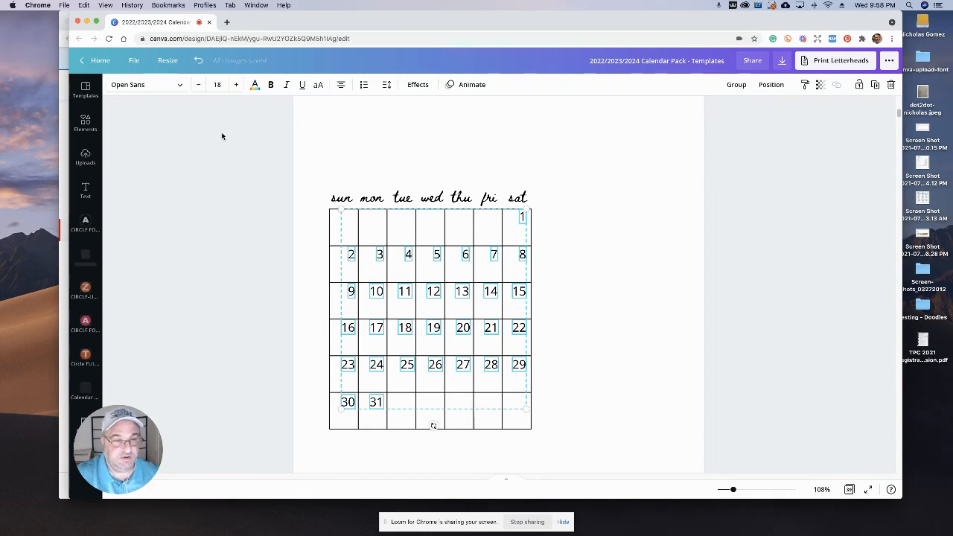
pyautogui.click(181, 84)
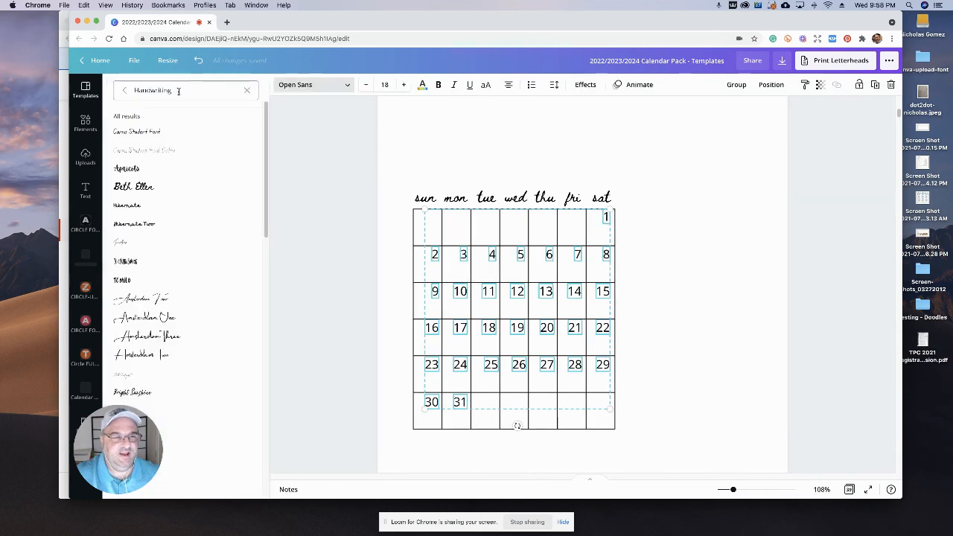
pyautogui.click(157, 188)
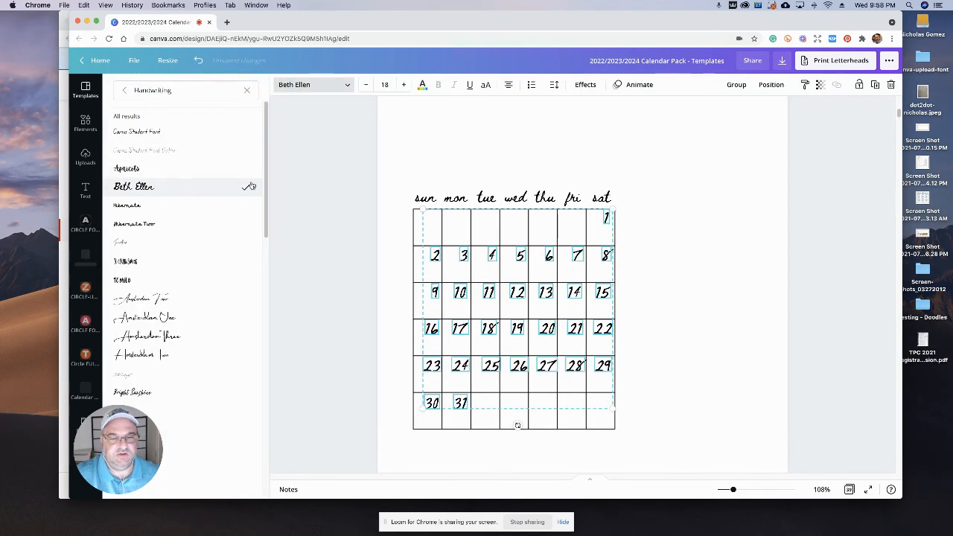
pyautogui.click(314, 179)
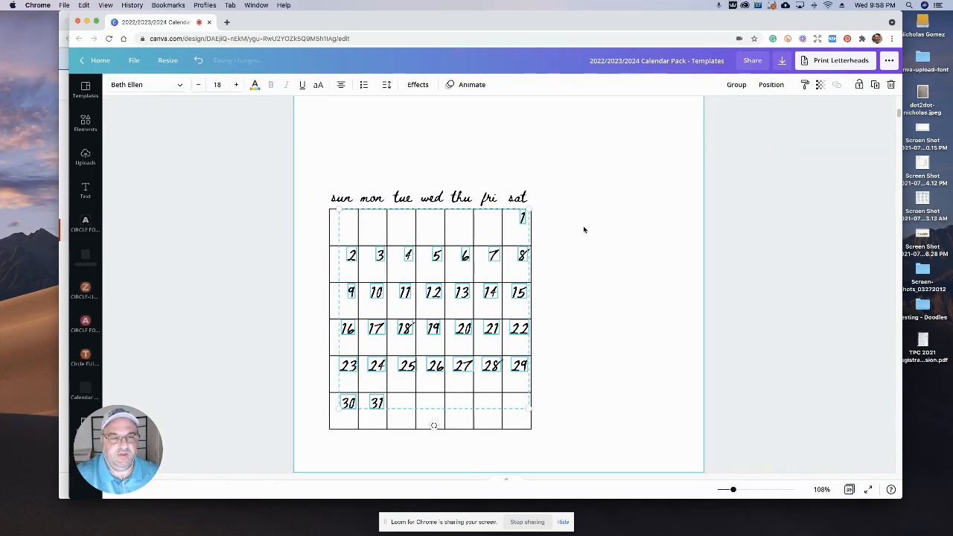
pyautogui.click(618, 228)
# Undo the Beth Ellen font change on both the January 2022 dates and weekday labels.
pyautogui.scroll(-1, 618, 228)
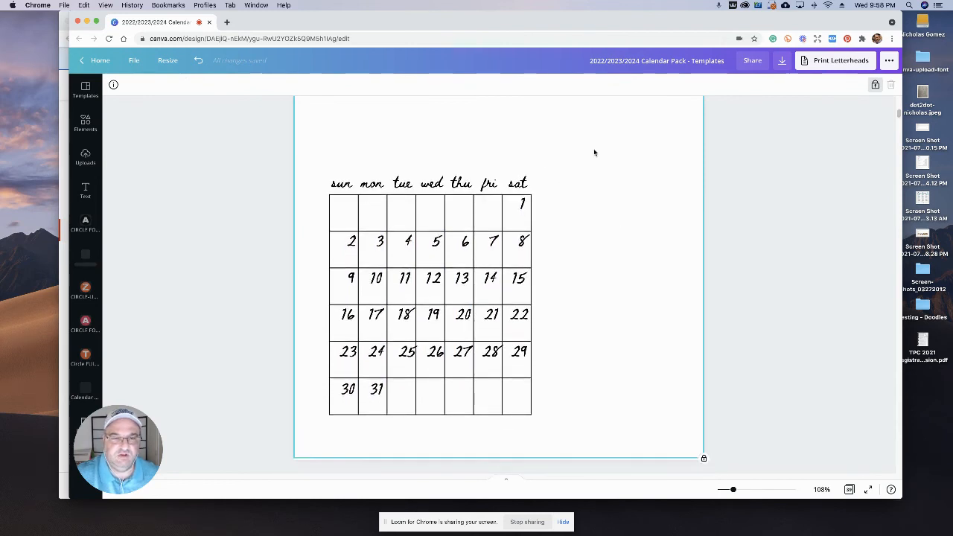
pyautogui.scroll(2, 642, 157)
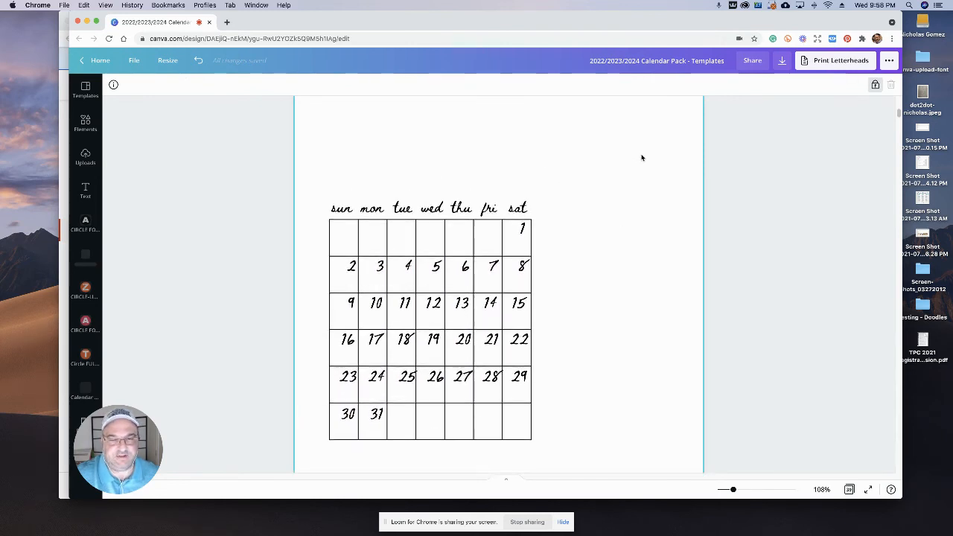
pyautogui.press('super+z')
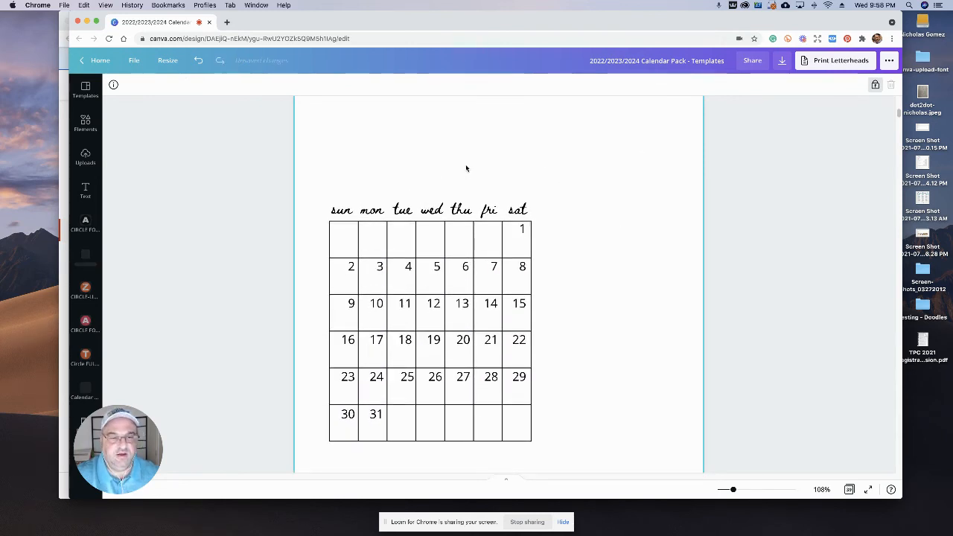
pyautogui.press('super+z')
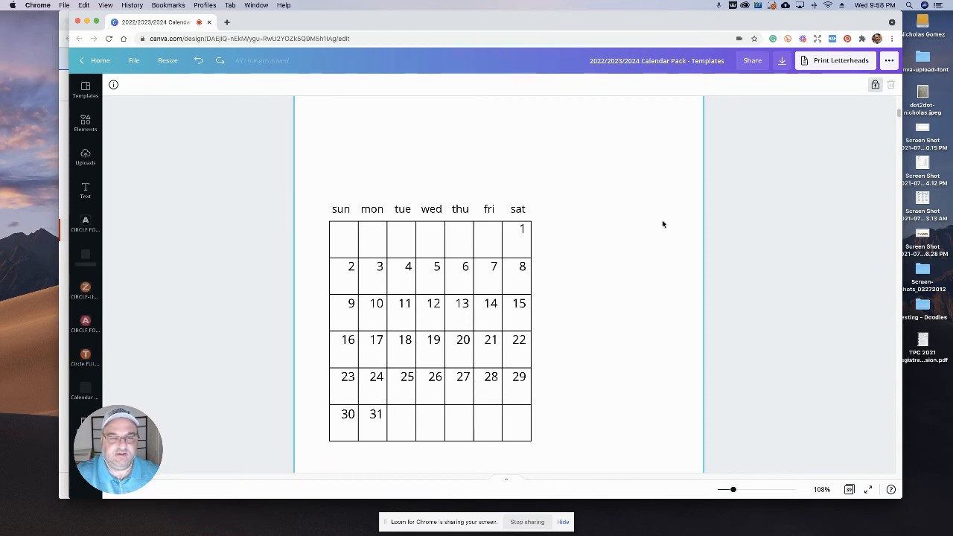
# Correct the title of page 39, the December 2024 calendar, to dec-2024.
pyautogui.scroll(3, 662, 221)
pyautogui.scroll(-8, 662, 221)
pyautogui.scroll(-10, 662, 222)
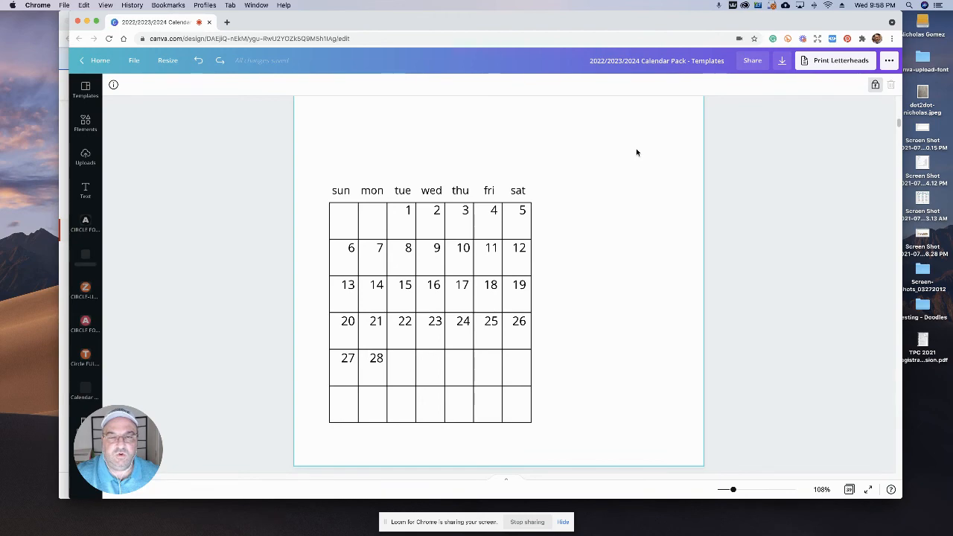
pyautogui.scroll(-1, 636, 152)
pyautogui.scroll(-6, 636, 153)
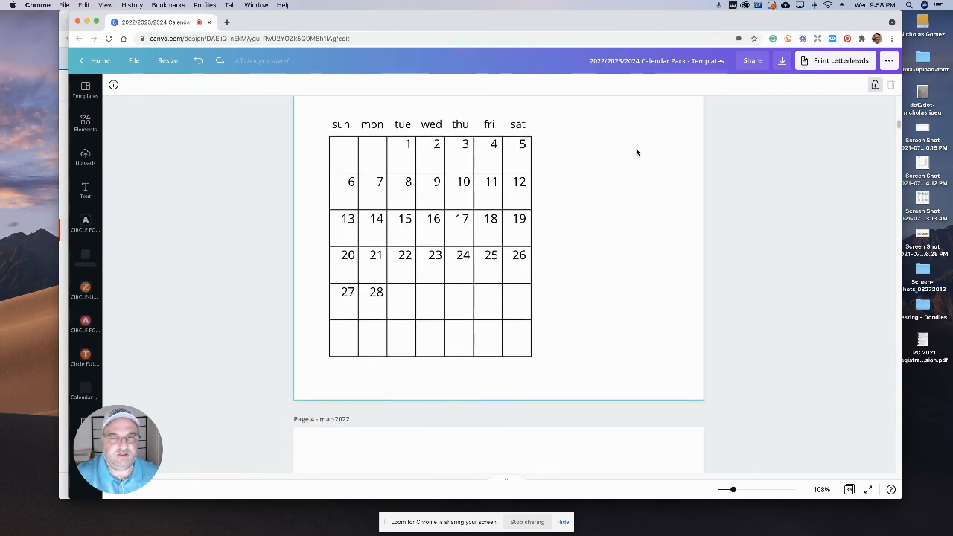
pyautogui.moveTo(899, 127); pyautogui.dragTo(894, 466)
pyautogui.click(538, 424)
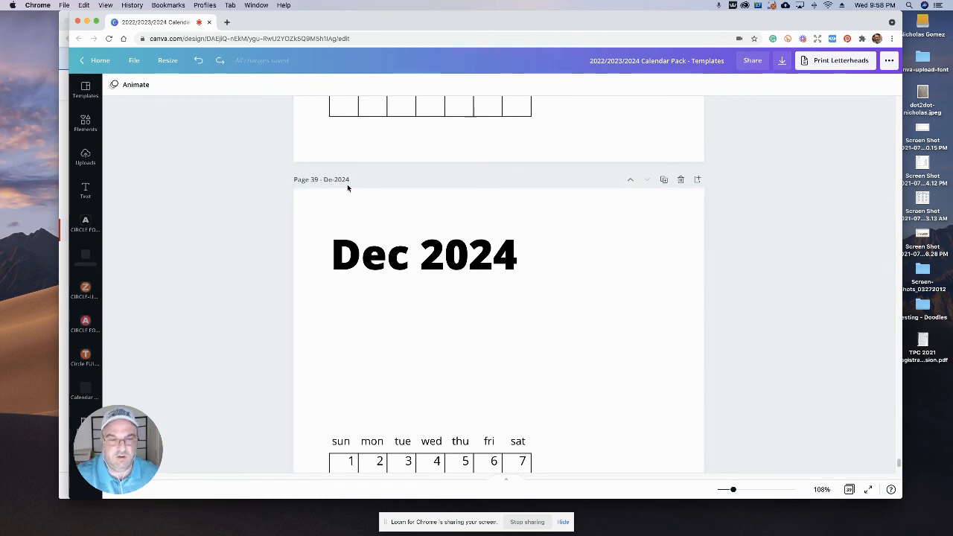
pyautogui.write('dec-')
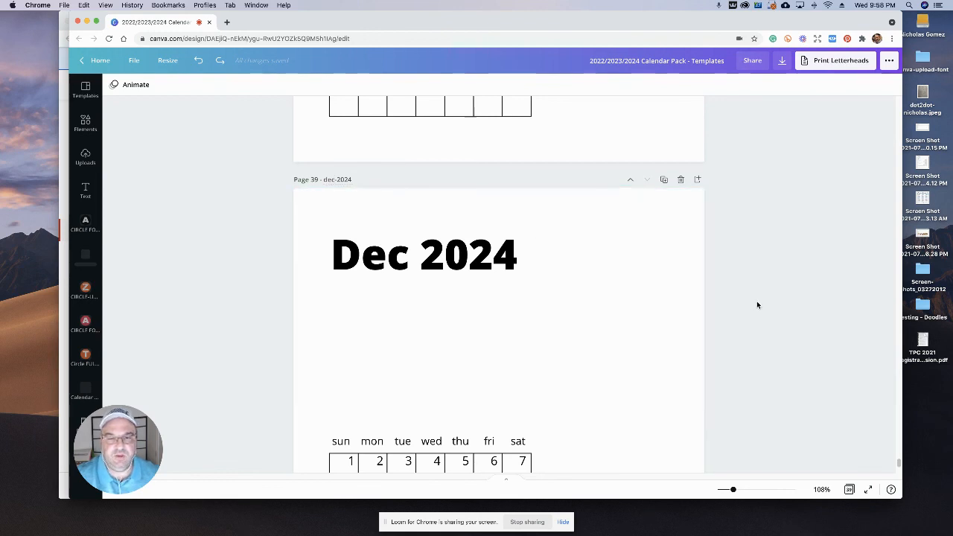
# Review the December, November and October 2024 calendar pages.
pyautogui.scroll(-3, 746, 327)
pyautogui.scroll(-3, 747, 330)
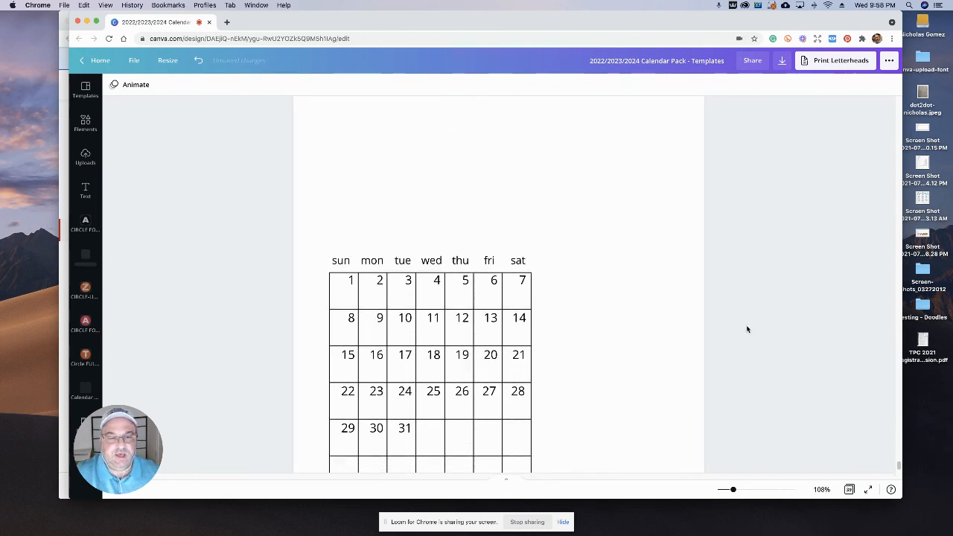
pyautogui.scroll(6, 670, 383)
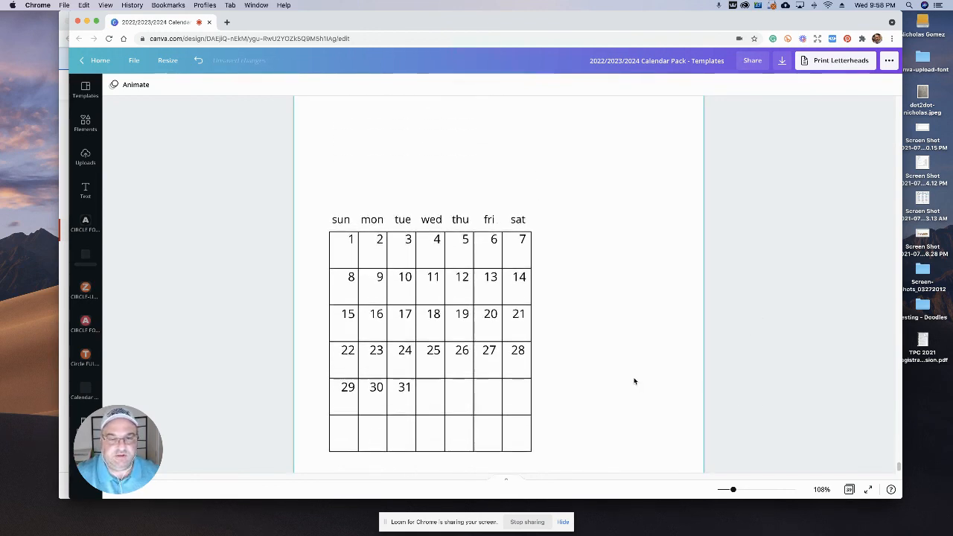
pyautogui.scroll(15, 551, 334)
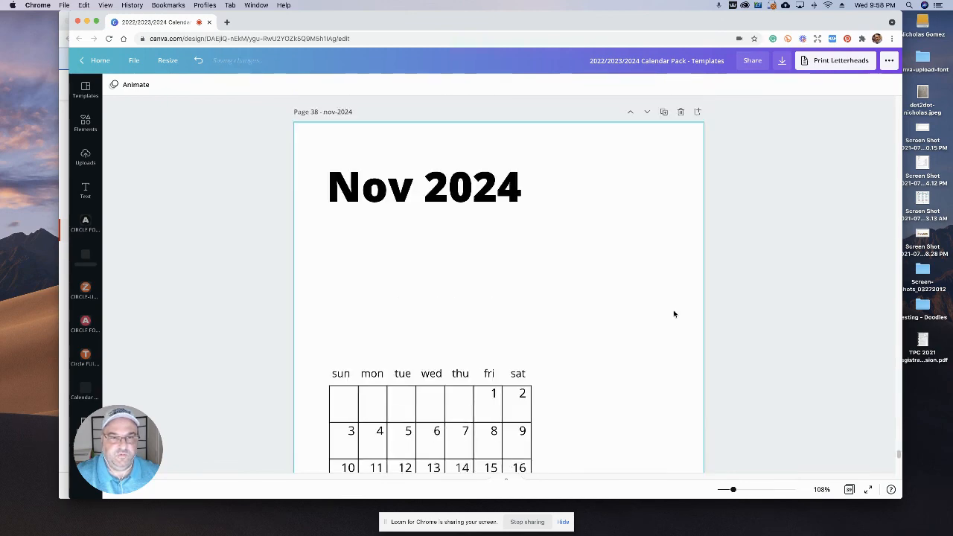
pyautogui.scroll(10, 663, 319)
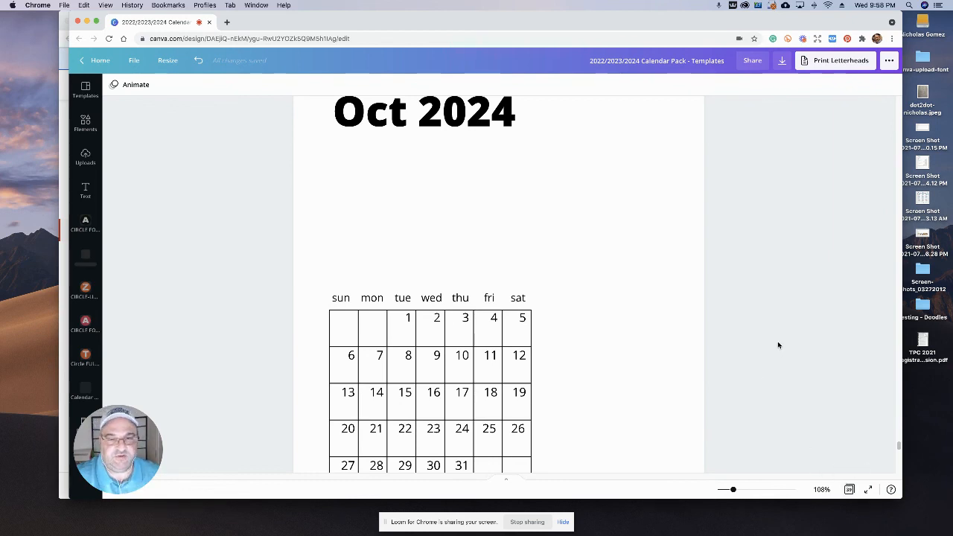
pyautogui.scroll(2, 780, 334)
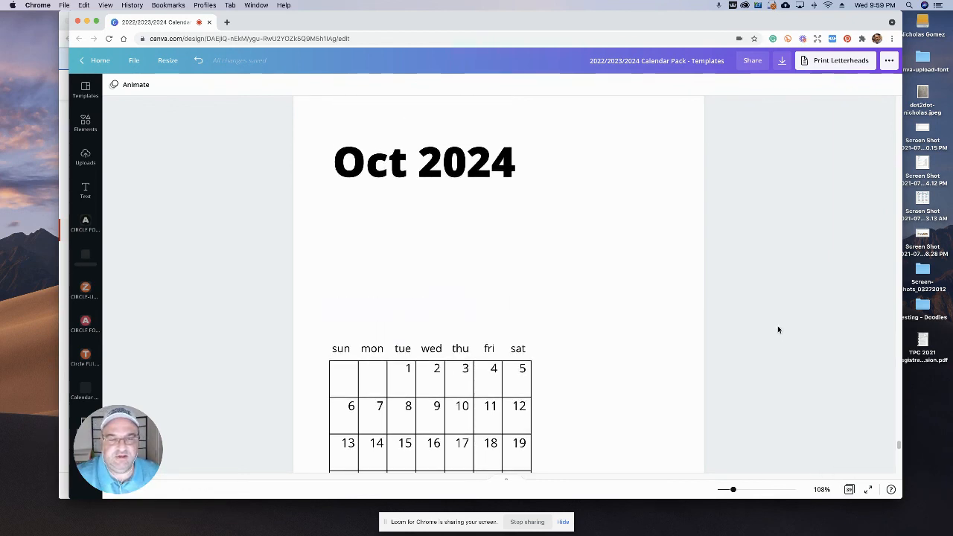